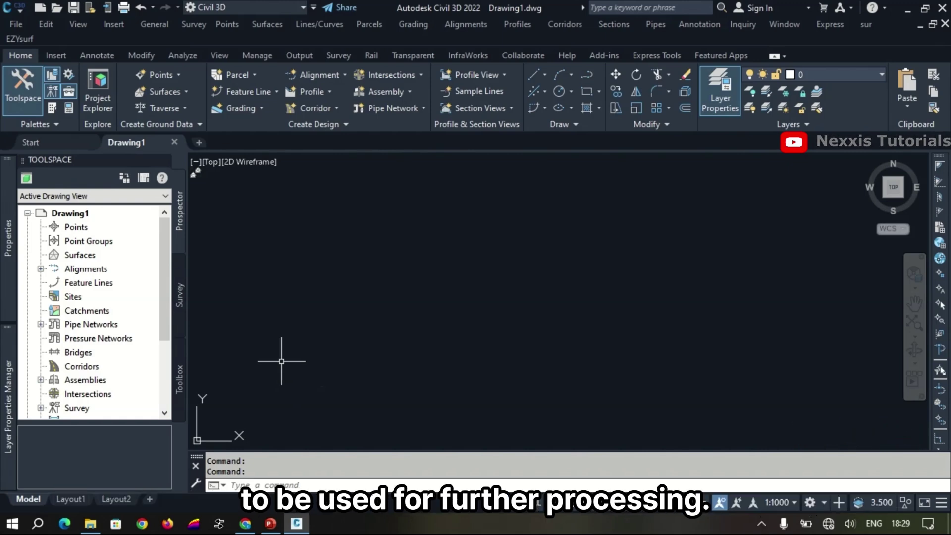
- Open the stockpile file from the STOCK_PILE folder in Excel, examine its easting, northing and elevation columns, and close it
{"action": "left_click", "coordinate": [90, 523]}
{"action": "left_click_drag", "start_coordinate": [717, 39], "coordinate": [689, 34]}
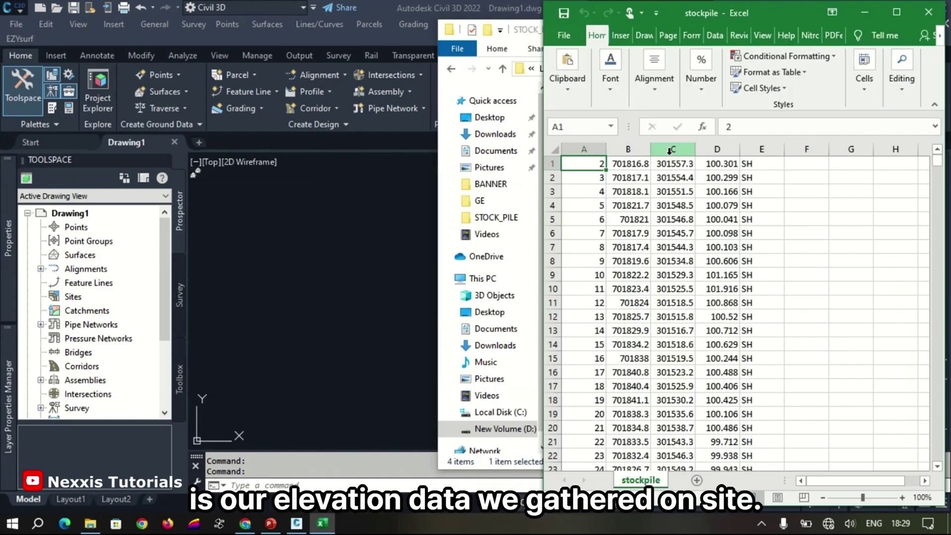
{"action": "left_click", "coordinate": [632, 149]}
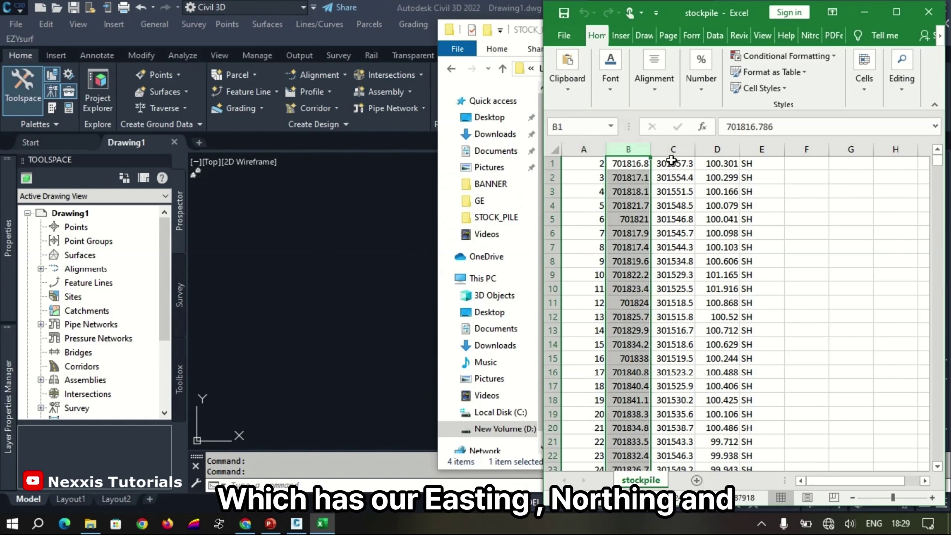
{"action": "left_click", "coordinate": [673, 149]}
{"action": "left_click", "coordinate": [717, 149]}
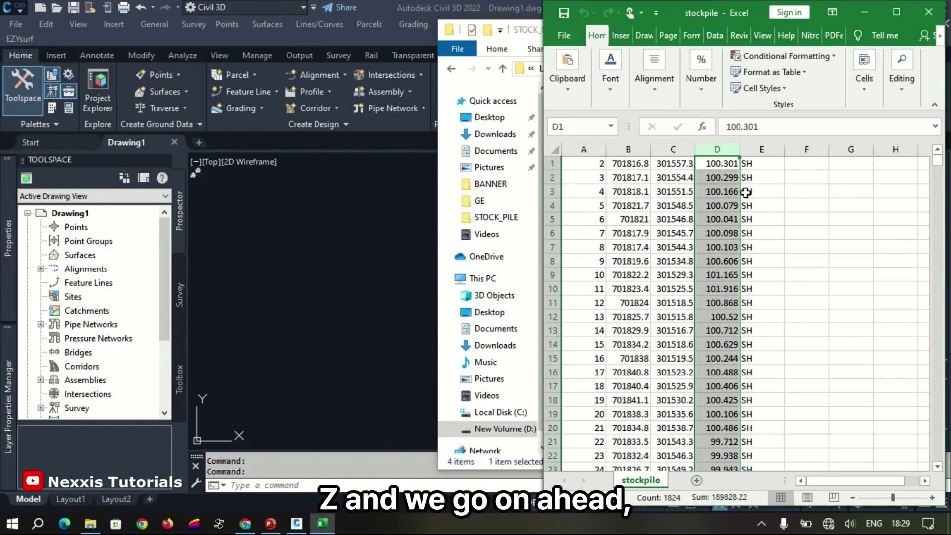
{"action": "left_click", "coordinate": [931, 19]}
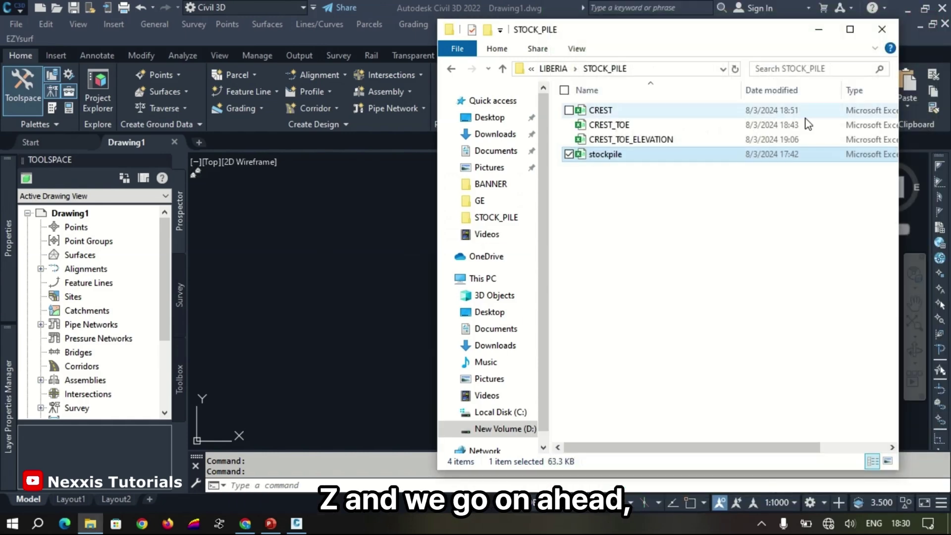
- Open the CREST_TOE file in Excel, review its points and the elevation column through to the last row, and close it
{"action": "double_click", "coordinate": [637, 128]}
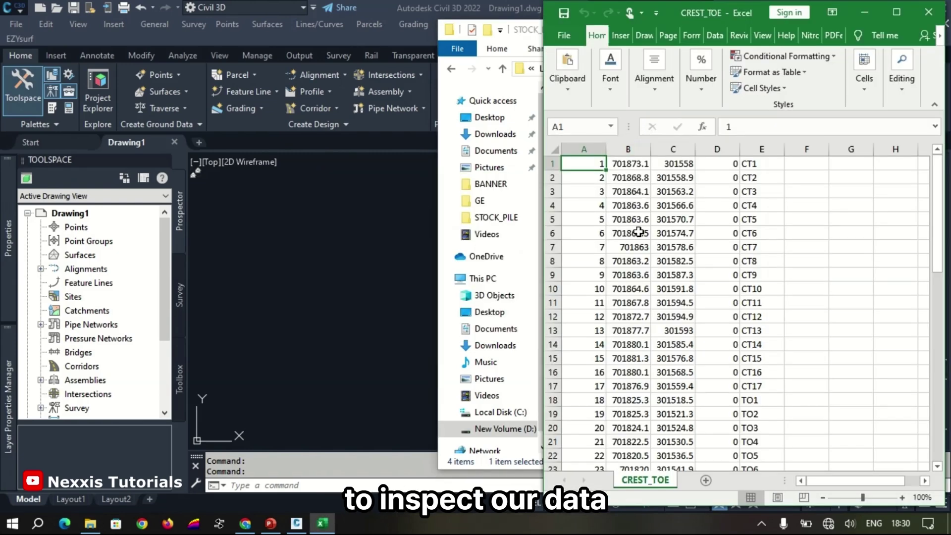
{"action": "scroll", "coordinate": [637, 234], "scroll_direction": "down", "scroll_amount": 1}
{"action": "scroll", "coordinate": [637, 235], "scroll_direction": "down", "scroll_amount": 13}
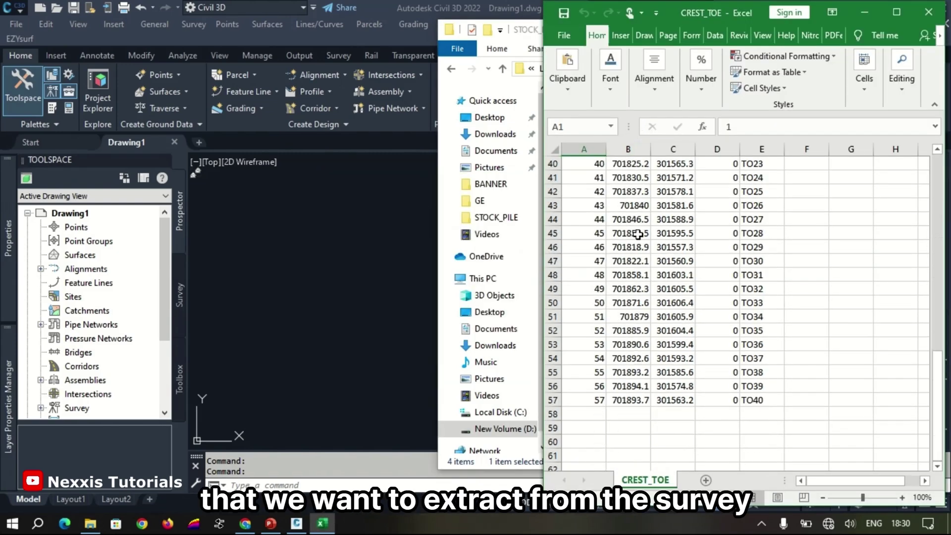
{"action": "scroll", "coordinate": [637, 234], "scroll_direction": "up", "scroll_amount": 13}
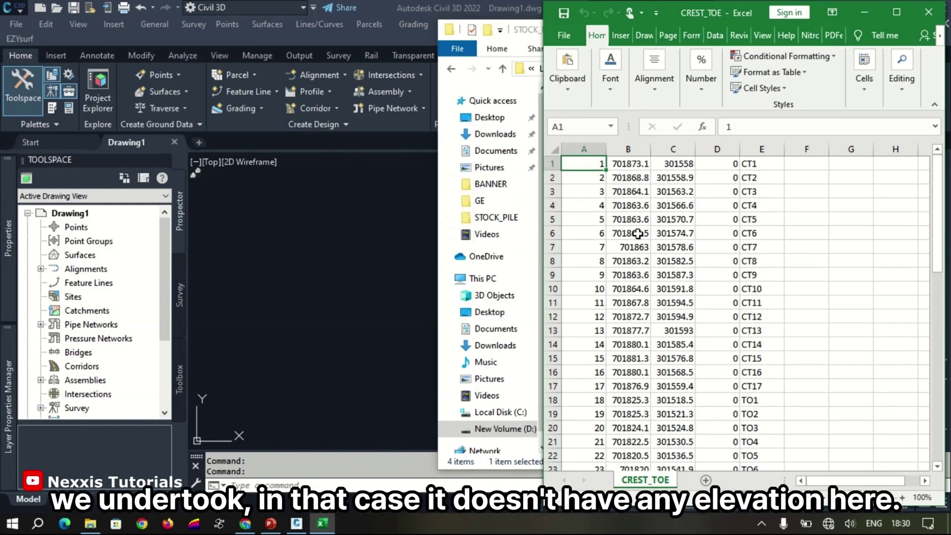
{"action": "left_click", "coordinate": [715, 147]}
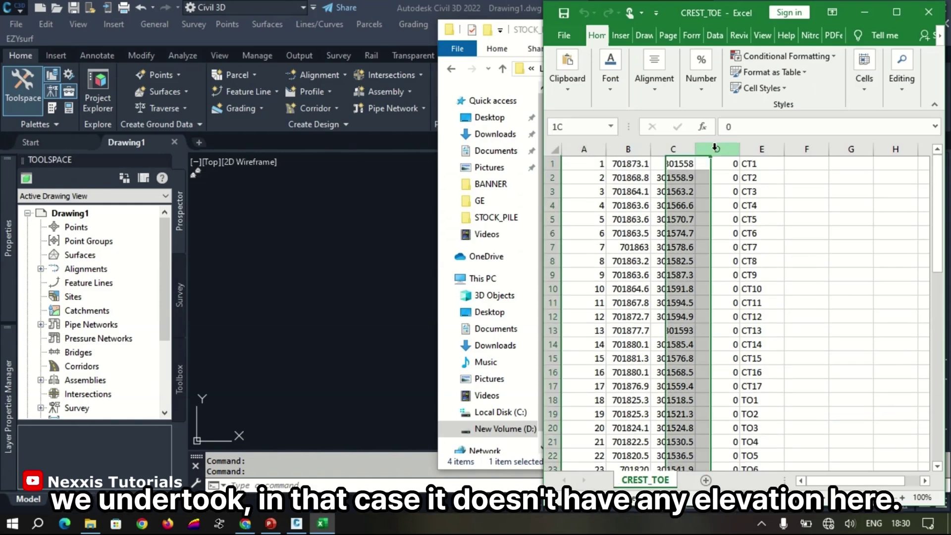
{"action": "scroll", "coordinate": [716, 198], "scroll_direction": "down", "scroll_amount": 17}
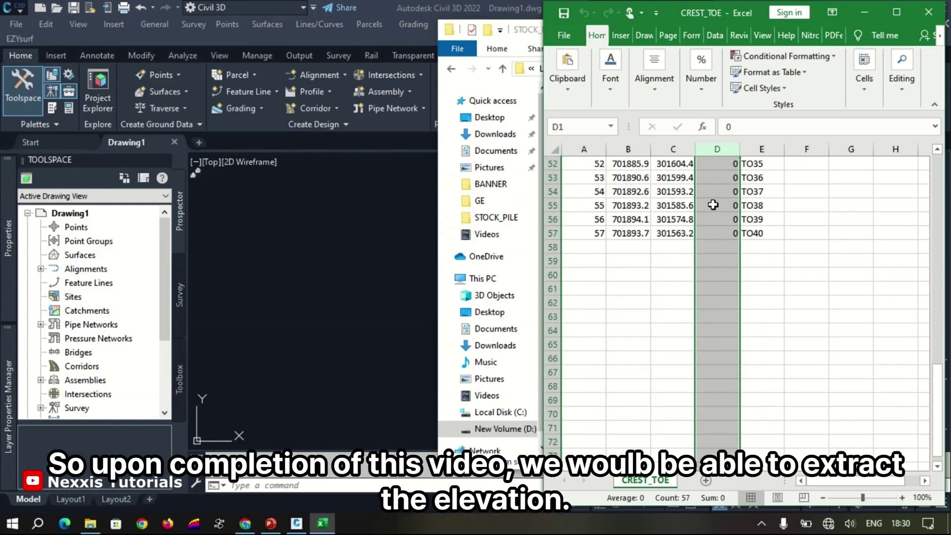
{"action": "scroll", "coordinate": [713, 204], "scroll_direction": "up", "scroll_amount": 17}
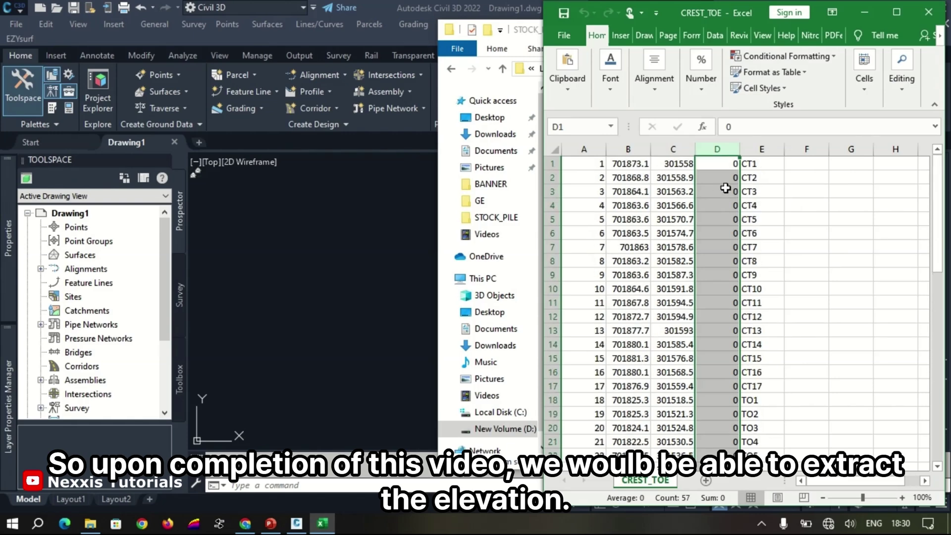
{"action": "left_click", "coordinate": [929, 12]}
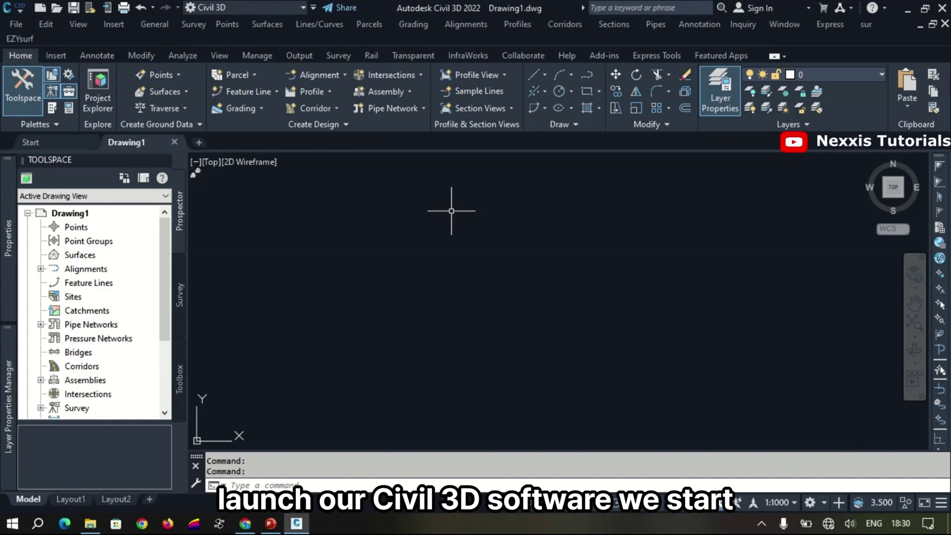
- Start a new TIN surface in Civil 3D and name it GTR
{"action": "left_click", "coordinate": [91, 255]}
{"action": "right_click", "coordinate": [92, 256]}
{"action": "left_click", "coordinate": [101, 261]}
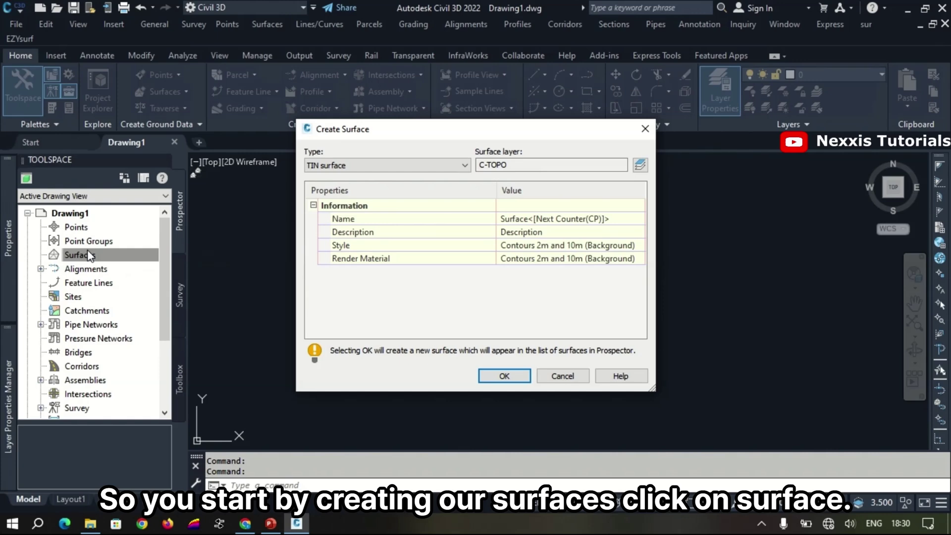
{"action": "left_click", "coordinate": [602, 219]}
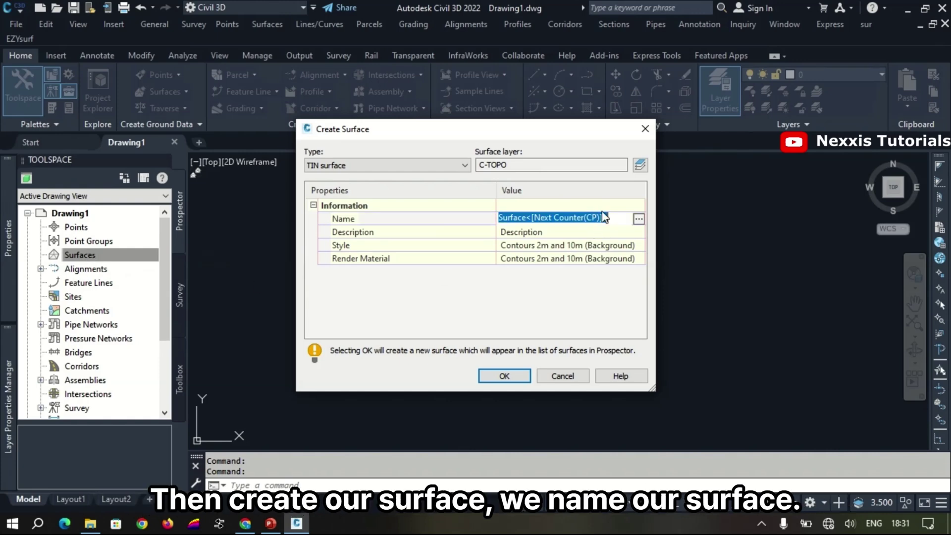
{"action": "type", "text": "GT"}
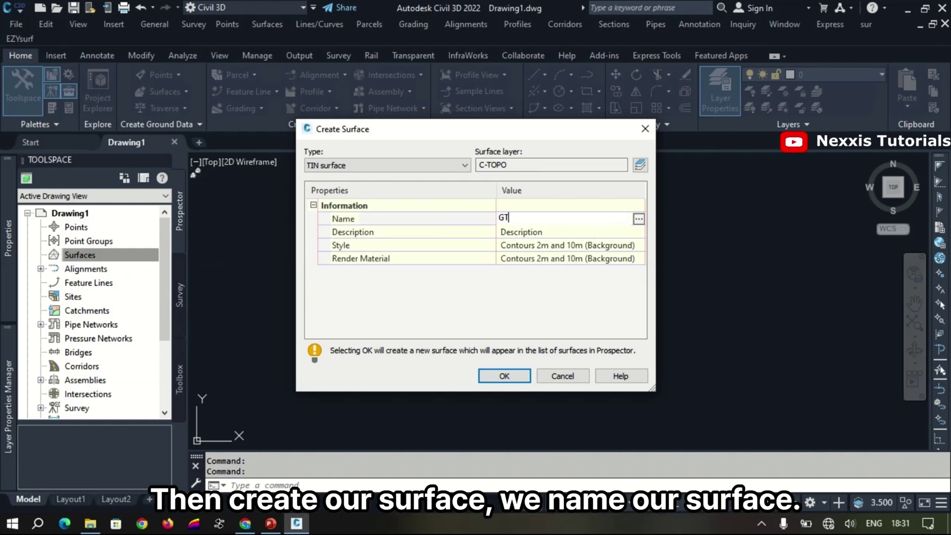
{"action": "type", "text": "R"}
{"action": "key", "text": "Return"}
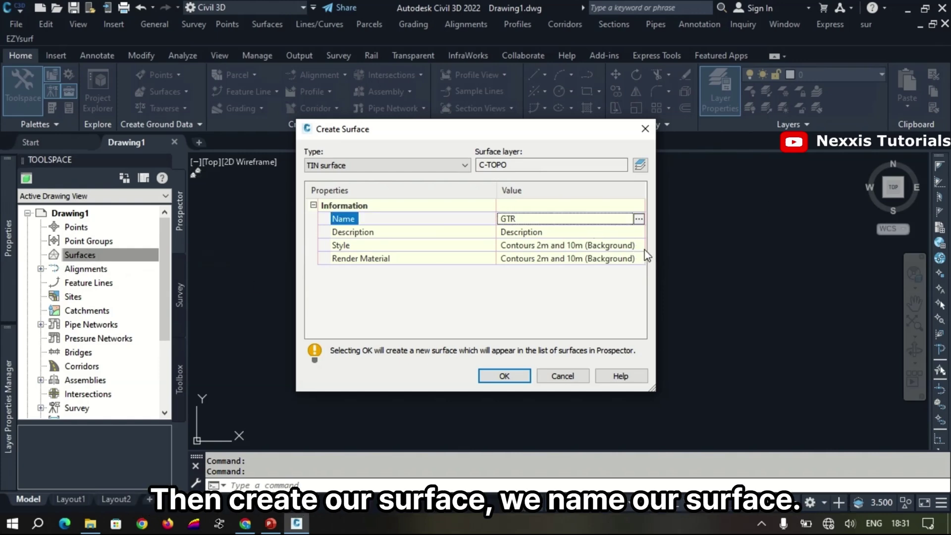
- Assign the Contours 1m and 5m (Design) style to the new GTR surface
{"action": "left_click", "coordinate": [639, 246]}
{"action": "left_click", "coordinate": [639, 246]}
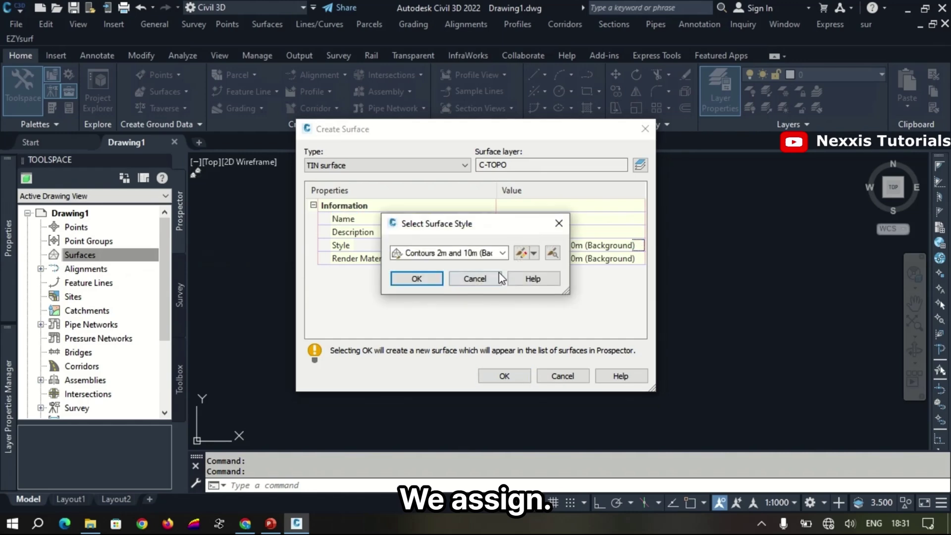
{"action": "left_click", "coordinate": [504, 253]}
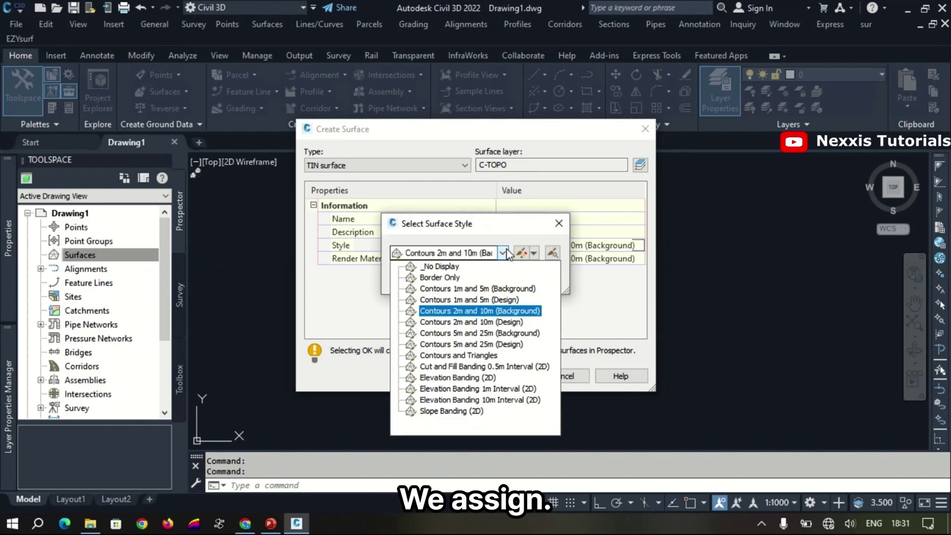
{"action": "left_click", "coordinate": [495, 300]}
{"action": "left_click", "coordinate": [430, 278]}
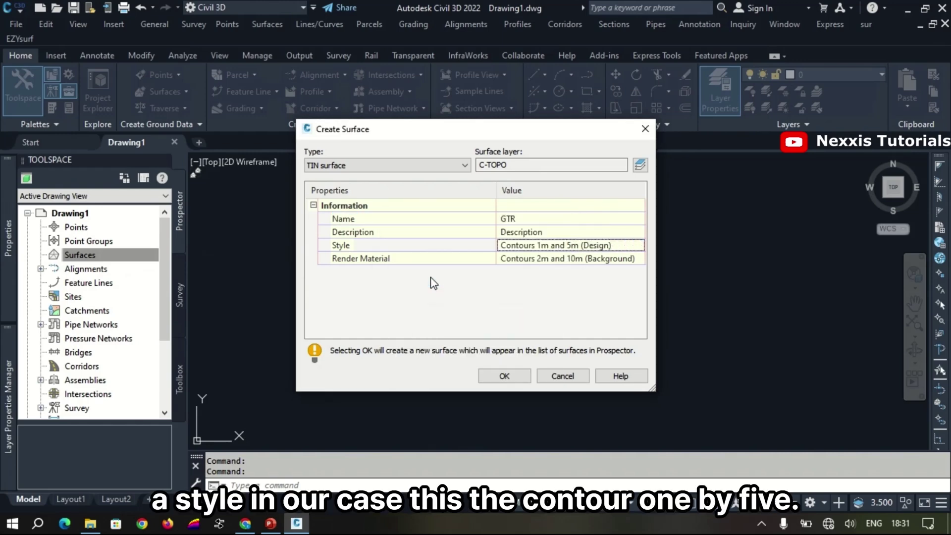
- Set the GTR surface's render material to ByLayer and create the surface
{"action": "left_click", "coordinate": [632, 258]}
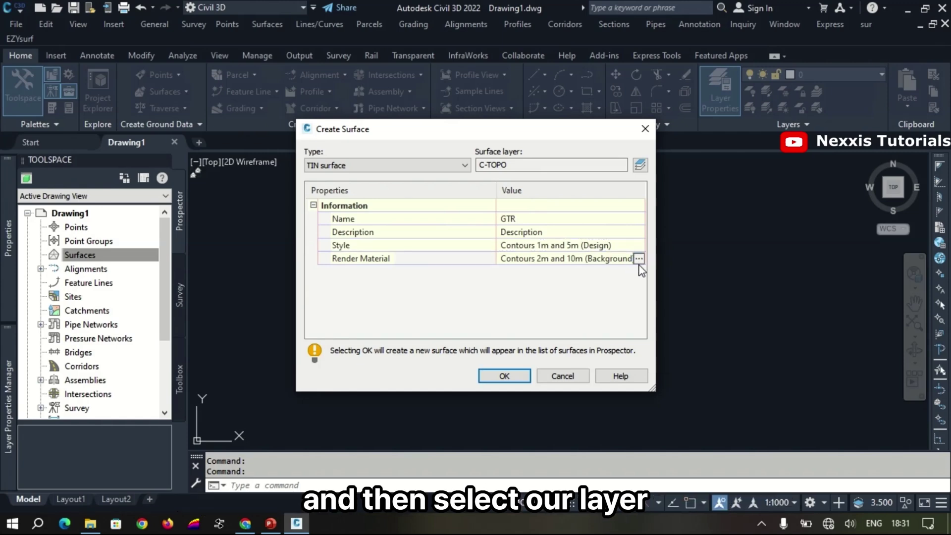
{"action": "left_click", "coordinate": [639, 258]}
{"action": "left_click", "coordinate": [483, 253]}
{"action": "left_click", "coordinate": [425, 277]}
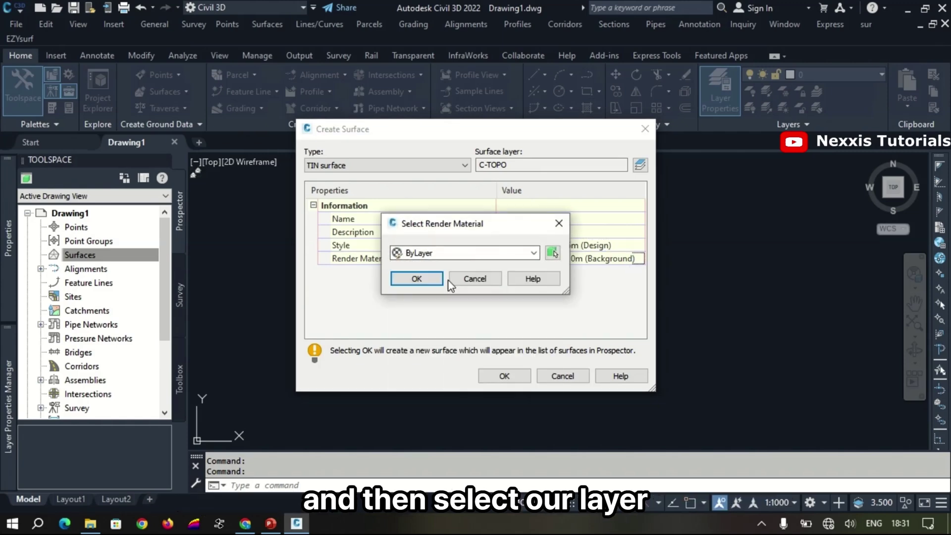
{"action": "left_click", "coordinate": [418, 279]}
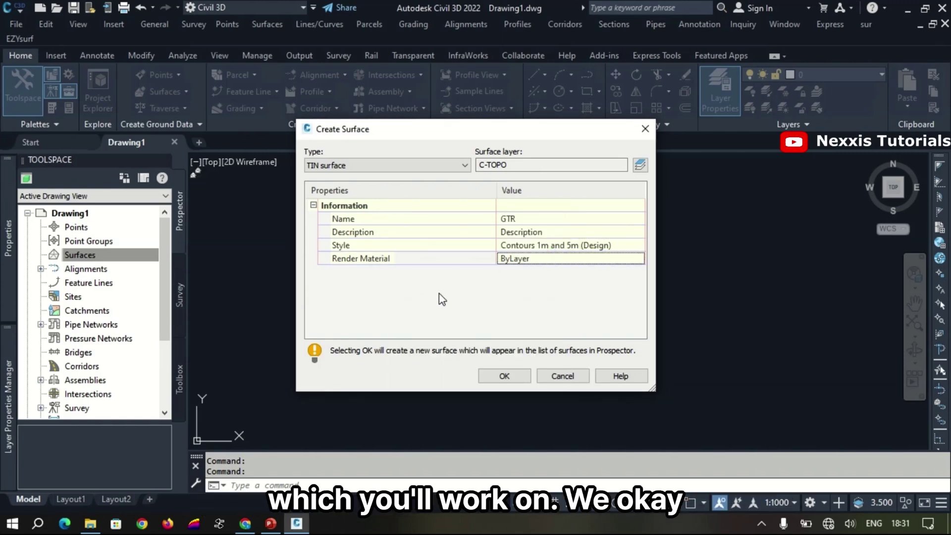
{"action": "left_click", "coordinate": [505, 376]}
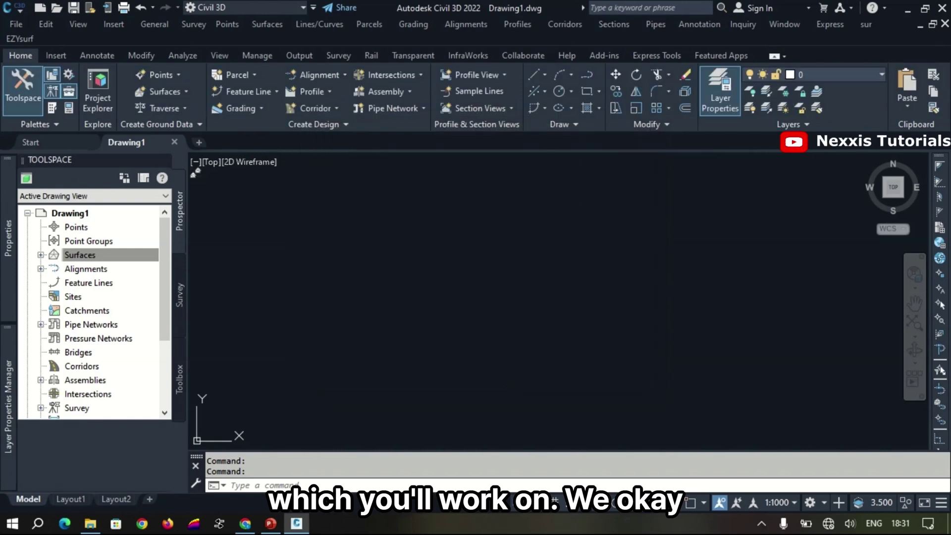
- Expand the GTR surface down to its definition and start adding a point file to it
{"action": "mouse_move", "coordinate": [7, 269]}
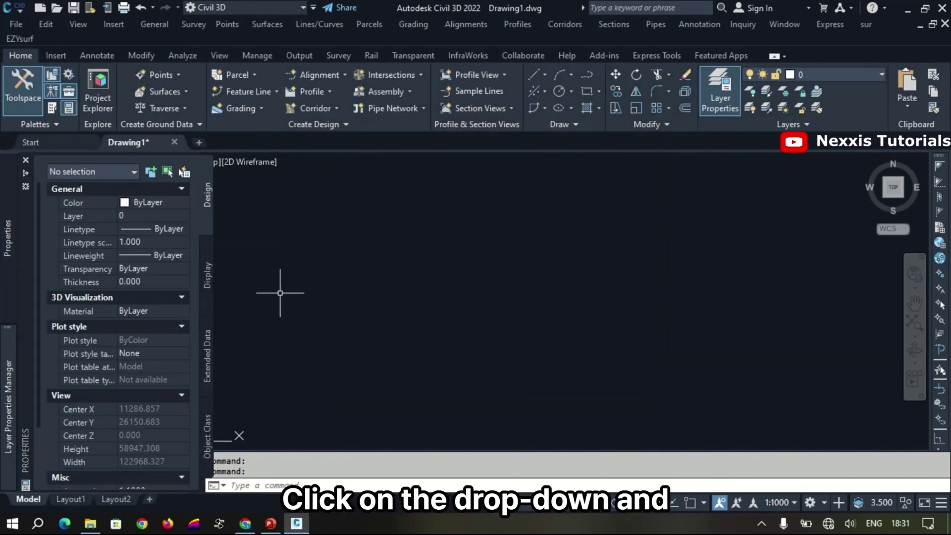
{"action": "left_click", "coordinate": [41, 255]}
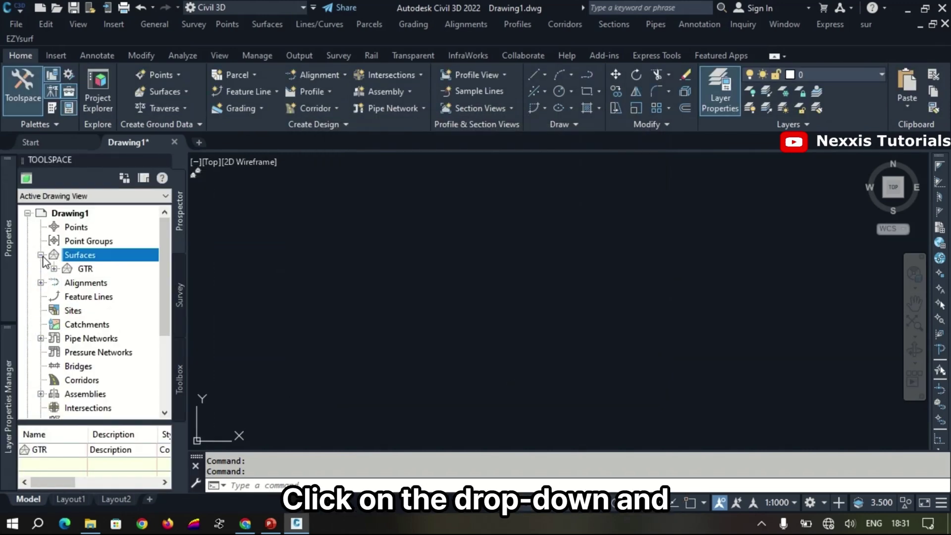
{"action": "left_click", "coordinate": [83, 272]}
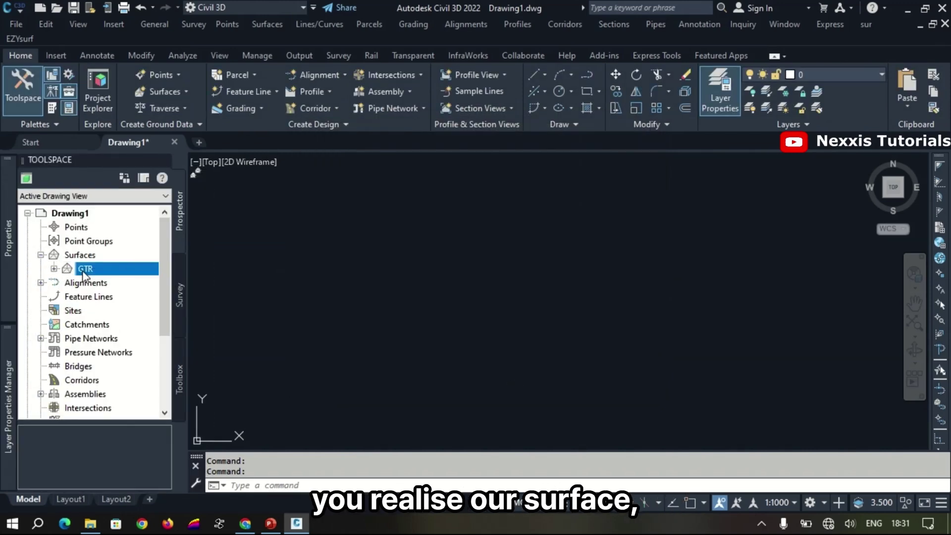
{"action": "left_click", "coordinate": [54, 269]}
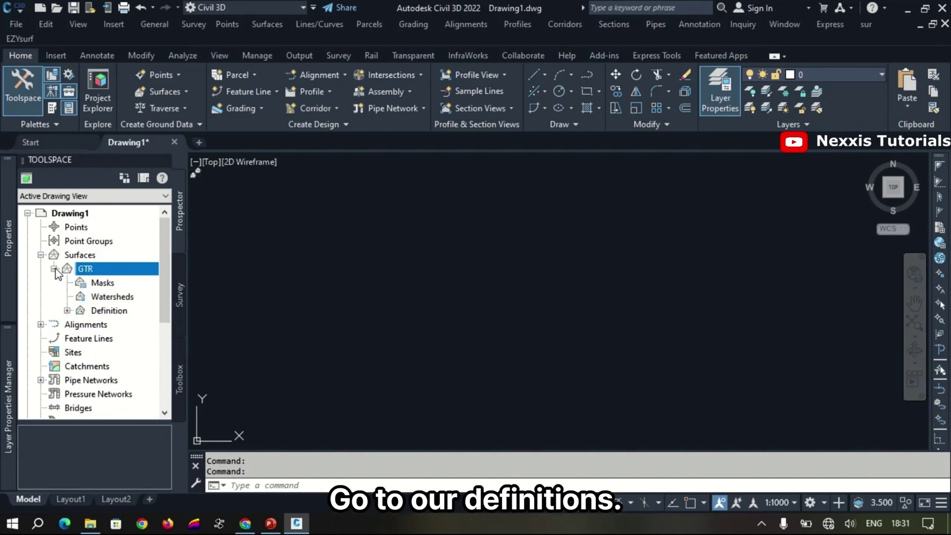
{"action": "left_click", "coordinate": [67, 311]}
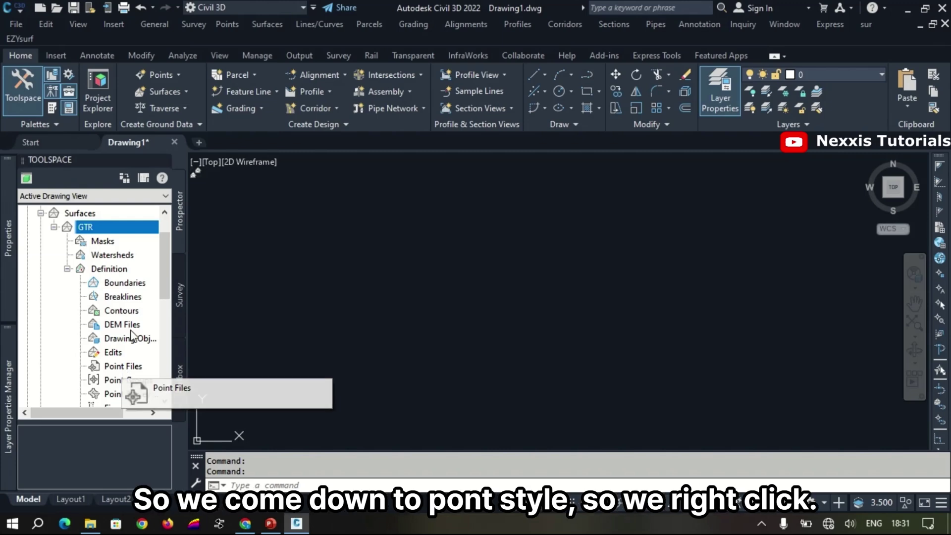
{"action": "right_click", "coordinate": [129, 368]}
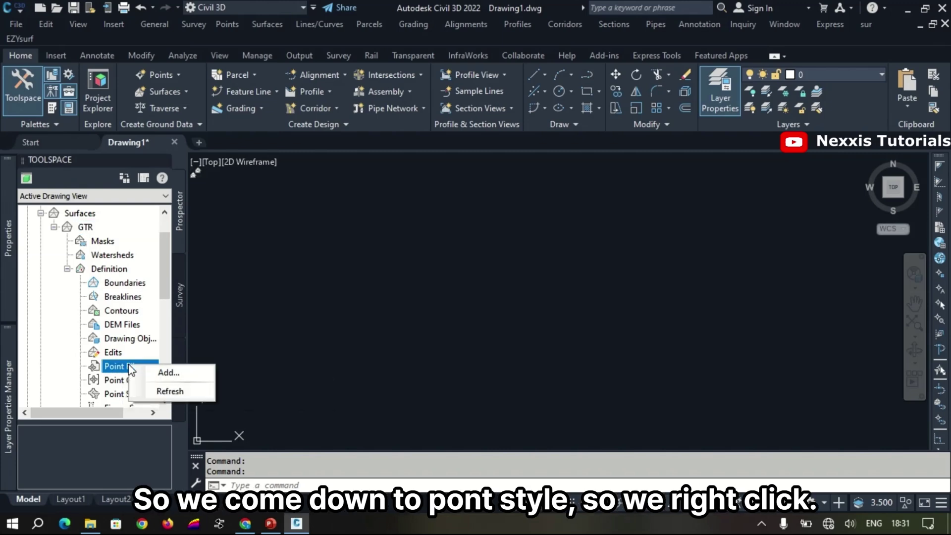
{"action": "left_click", "coordinate": [167, 372]}
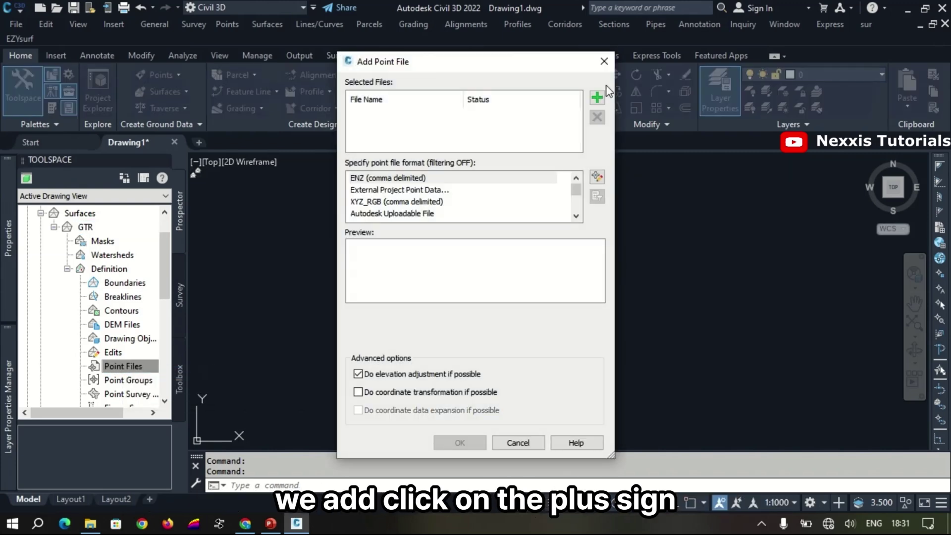
- Add the stockpile CSV file to the GTR surface using the PENZD (comma delimited) point file format
{"action": "left_click", "coordinate": [596, 98]}
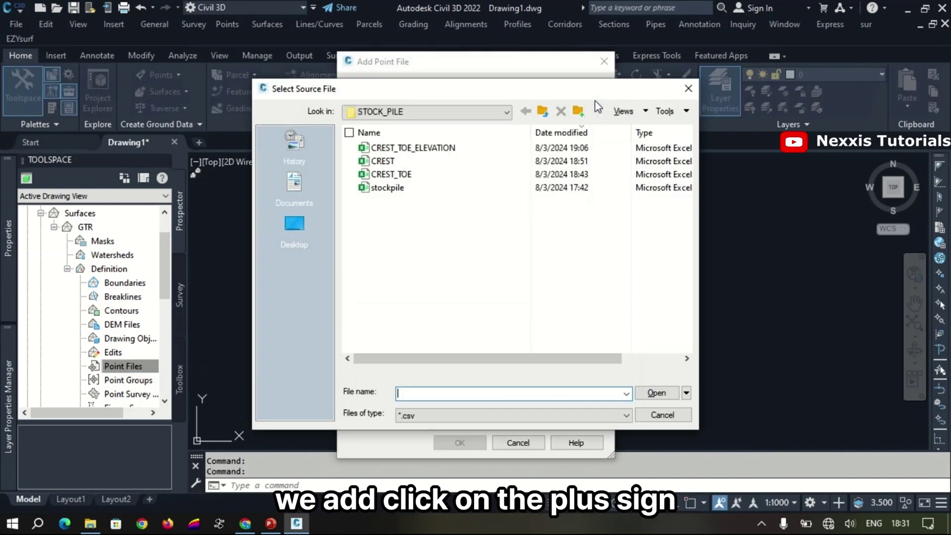
{"action": "left_click", "coordinate": [431, 188]}
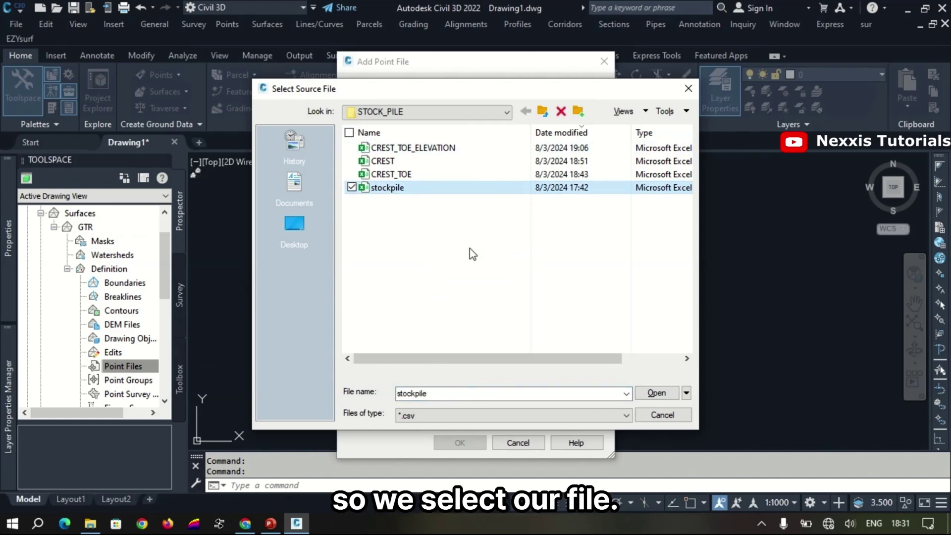
{"action": "left_click", "coordinate": [657, 393]}
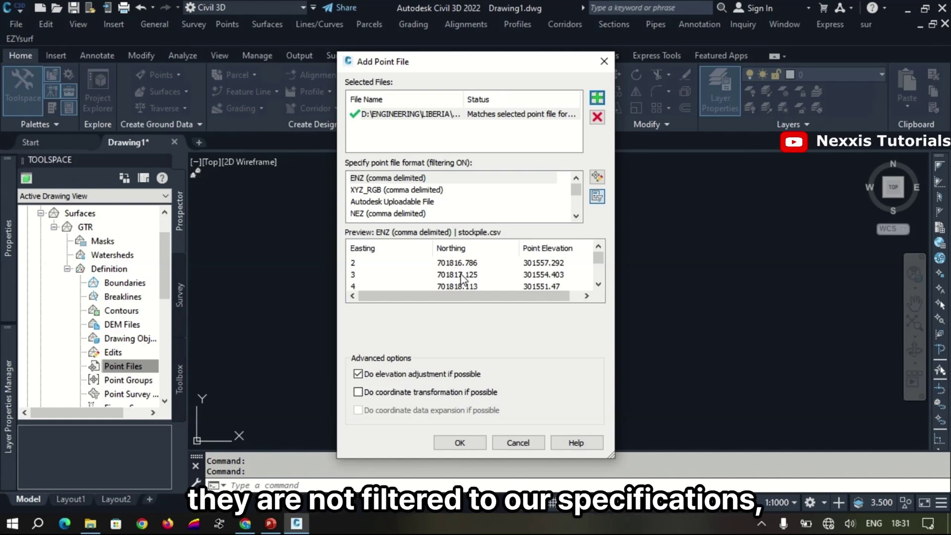
{"action": "scroll", "coordinate": [395, 210], "scroll_direction": "down", "scroll_amount": 3}
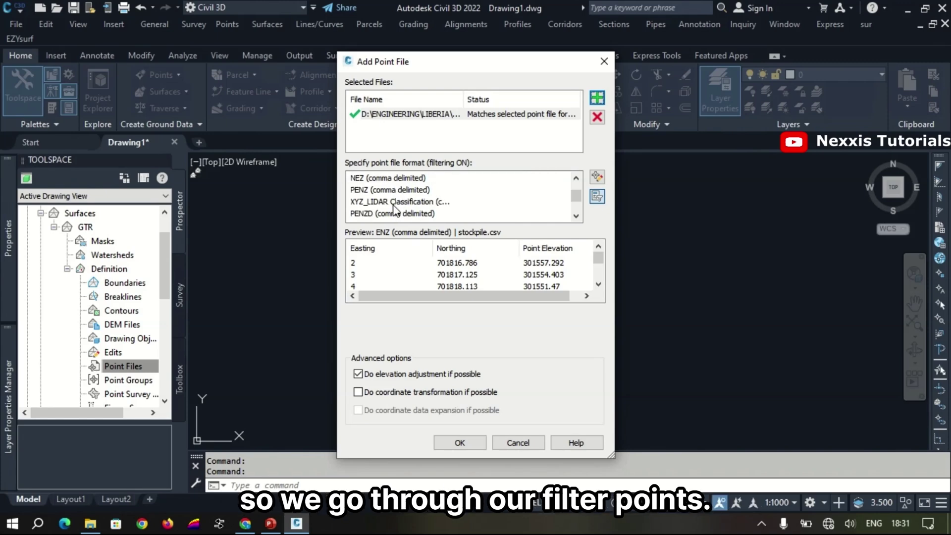
{"action": "scroll", "coordinate": [395, 211], "scroll_direction": "up", "scroll_amount": 1}
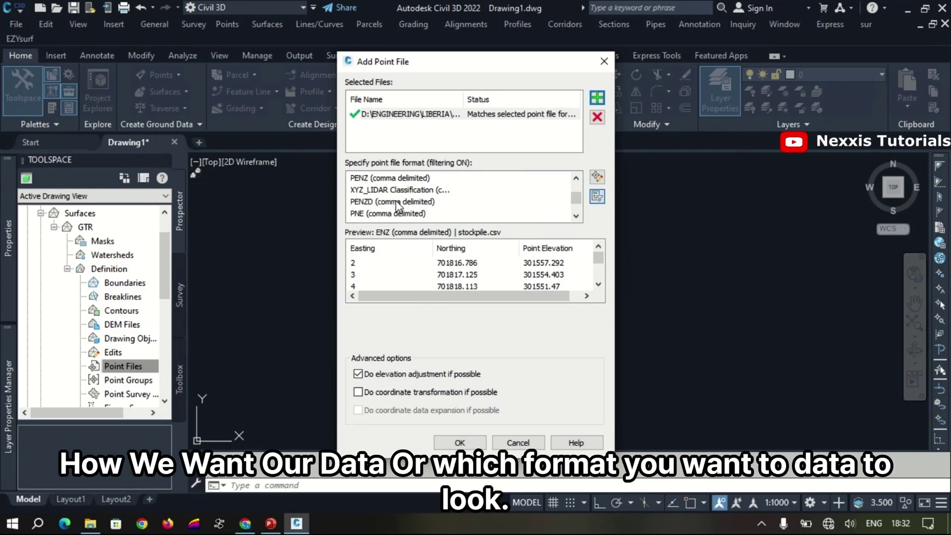
{"action": "left_click", "coordinate": [397, 202]}
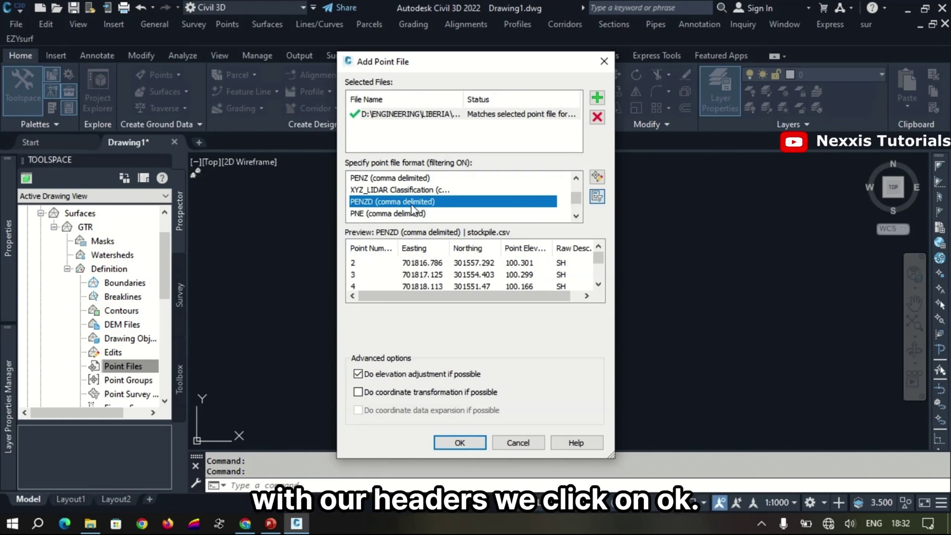
{"action": "left_click", "coordinate": [460, 441]}
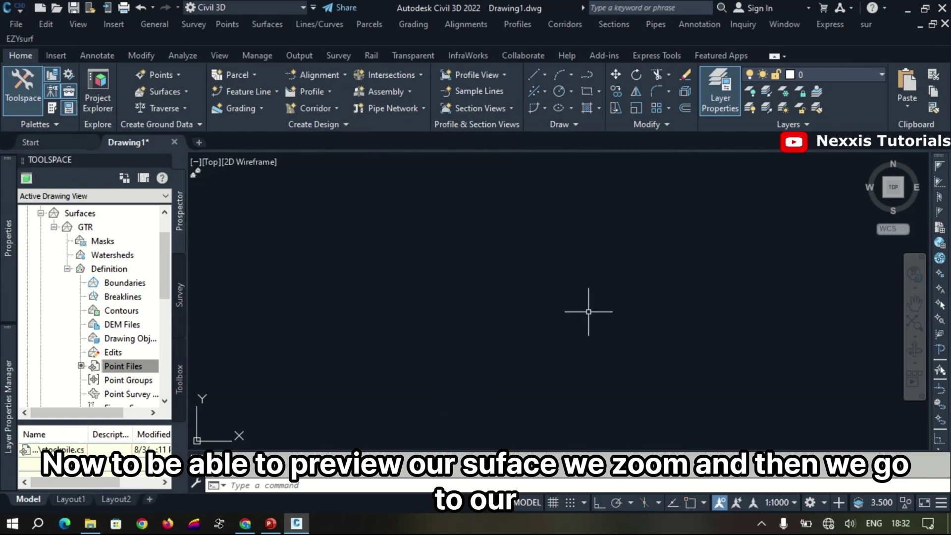
- Zoom to the drawing extents and inspect the contours of the GTR surface
{"action": "type", "text": "Z"}
{"action": "key", "text": "Return"}
{"action": "type", "text": "E"}
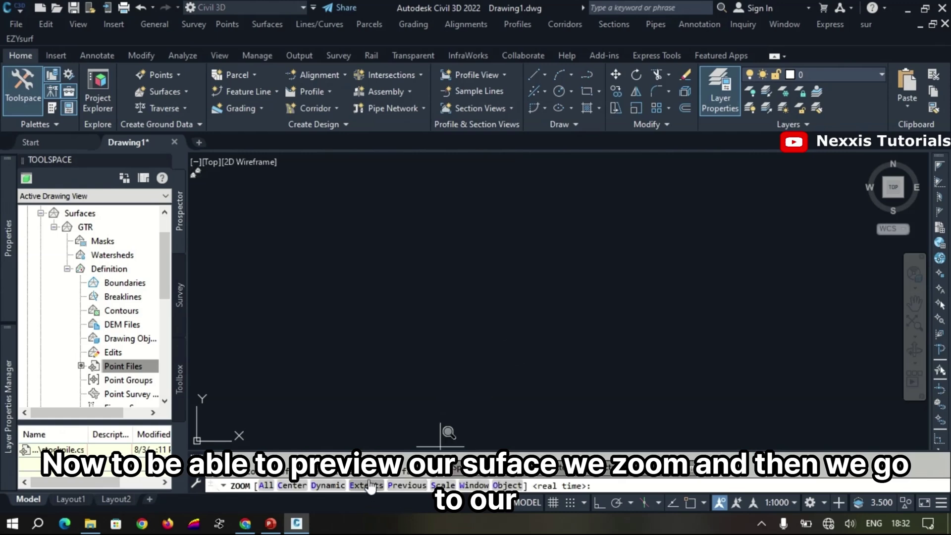
{"action": "key", "text": "Return"}
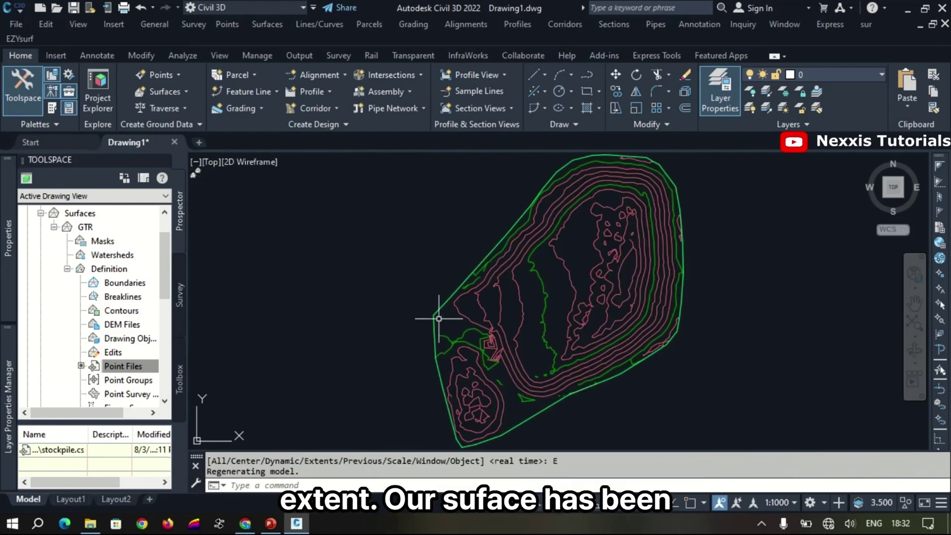
{"action": "scroll", "coordinate": [568, 335], "scroll_direction": "up", "scroll_amount": 5}
{"action": "scroll", "coordinate": [568, 335], "scroll_direction": "down", "scroll_amount": 5}
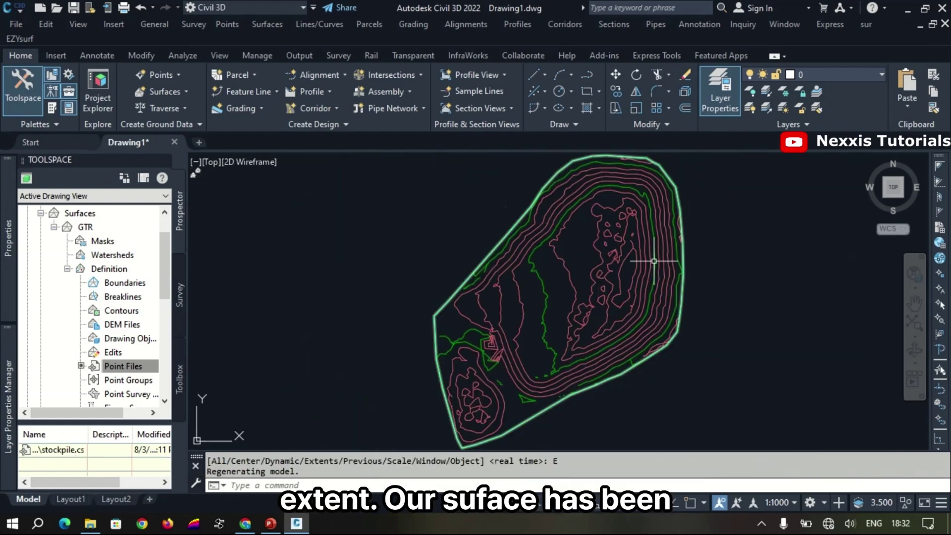
{"action": "scroll", "coordinate": [655, 260], "scroll_direction": "up", "scroll_amount": 5}
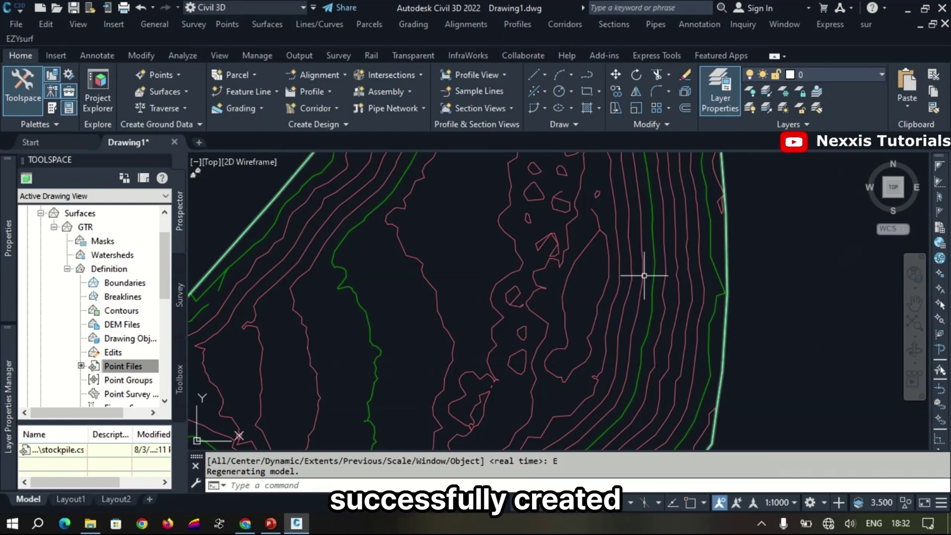
{"action": "scroll", "coordinate": [639, 274], "scroll_direction": "down", "scroll_amount": 5}
{"action": "mouse_move", "coordinate": [644, 275]}
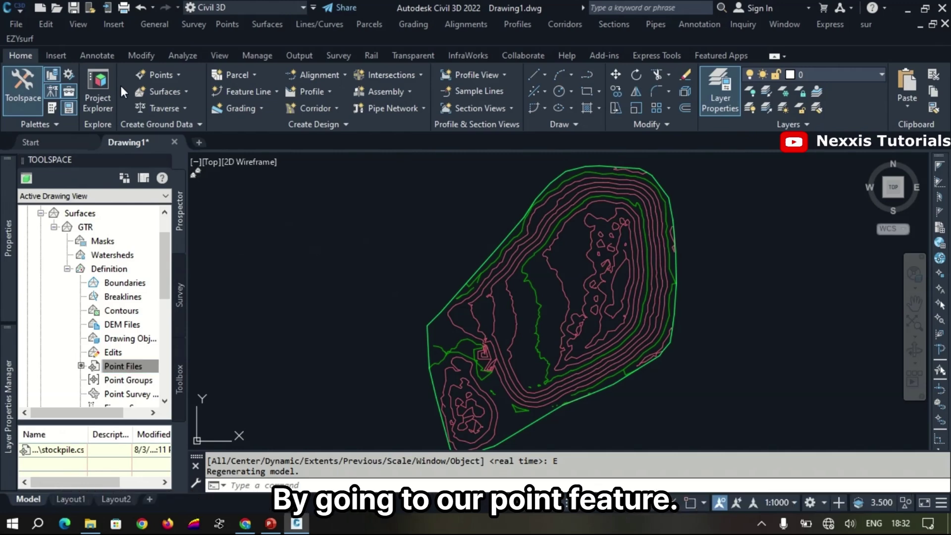
- Start a point import with the point creation tools and load the CREST_TOE file as its source
{"action": "left_click", "coordinate": [180, 77]}
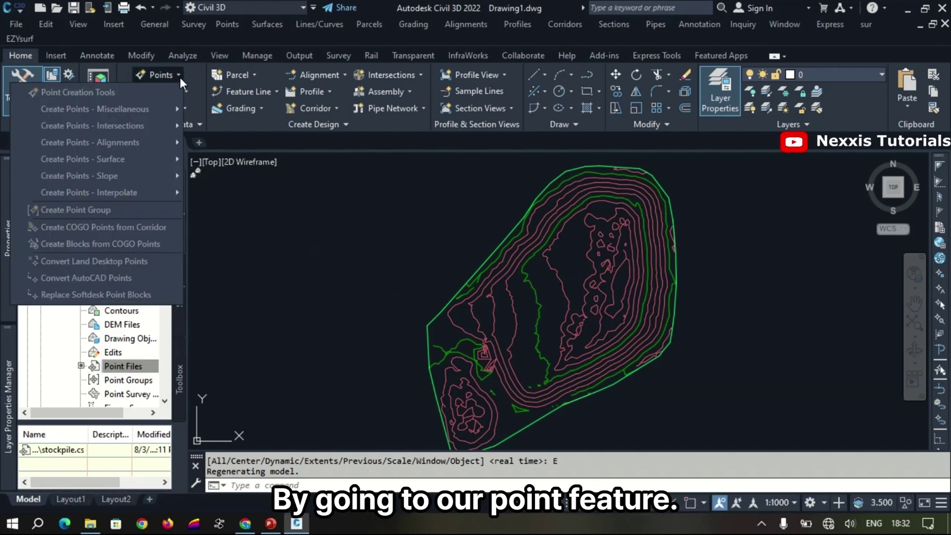
{"action": "left_click", "coordinate": [157, 92]}
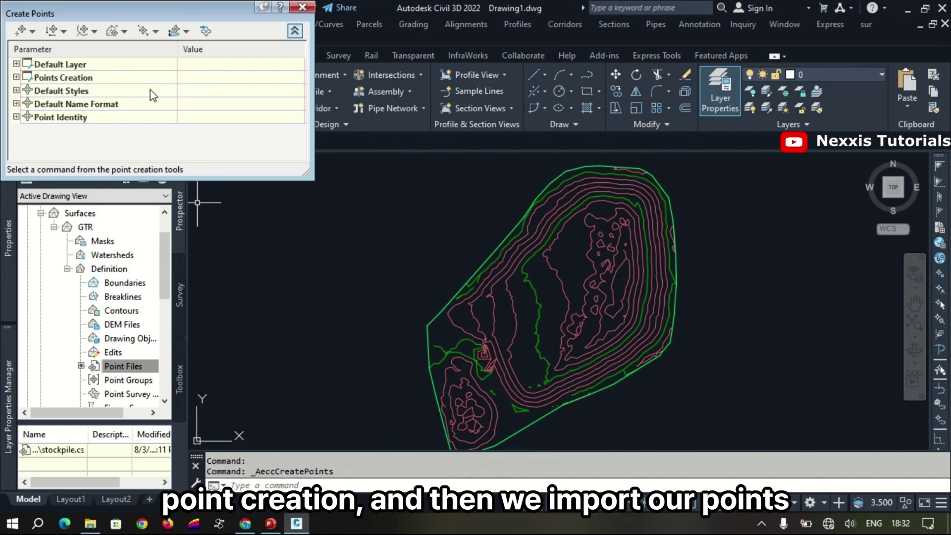
{"action": "left_click", "coordinate": [205, 30]}
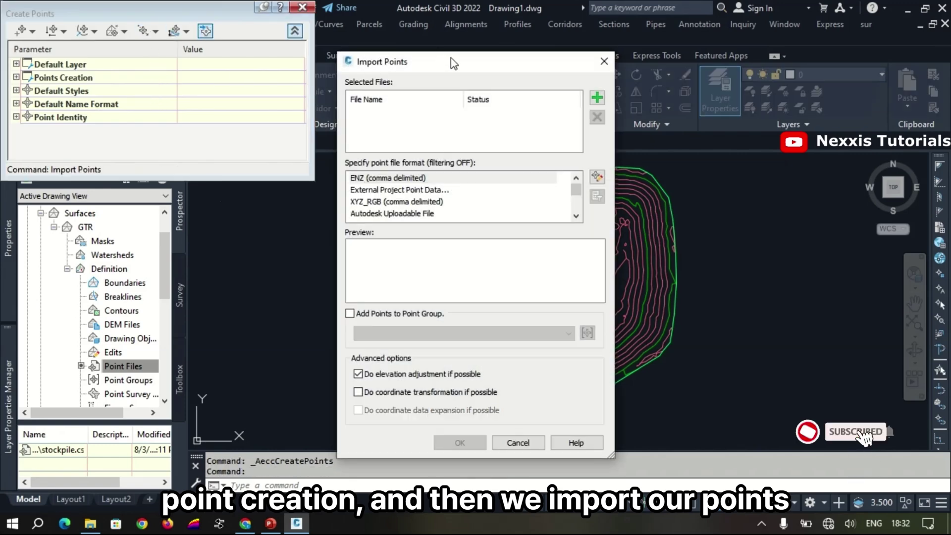
{"action": "left_click_drag", "start_coordinate": [451, 57], "coordinate": [355, 42]}
{"action": "left_click", "coordinate": [501, 84]}
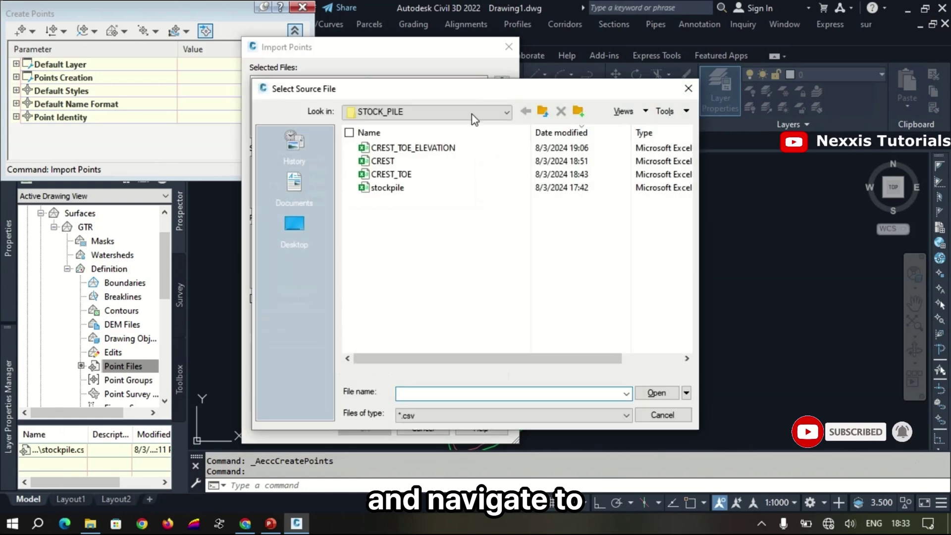
{"action": "left_click", "coordinate": [445, 175]}
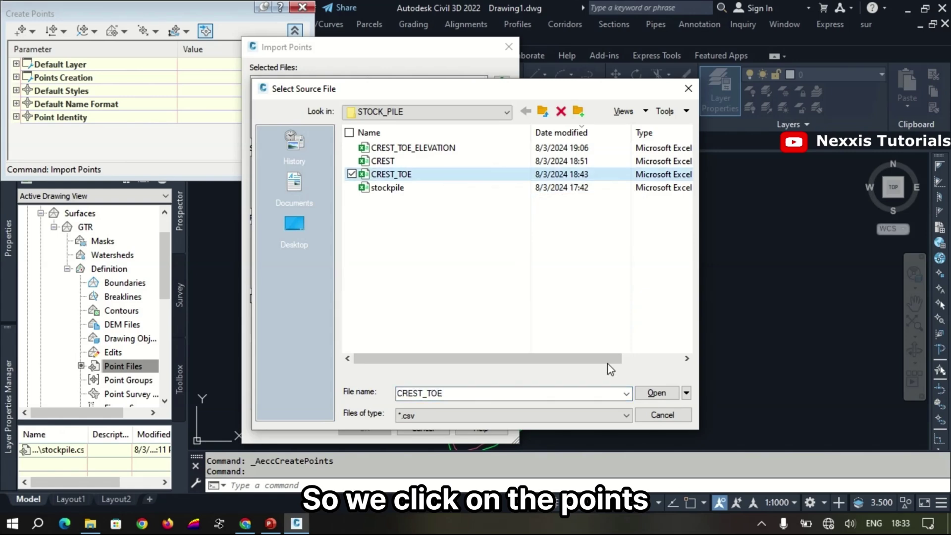
{"action": "left_click", "coordinate": [655, 393]}
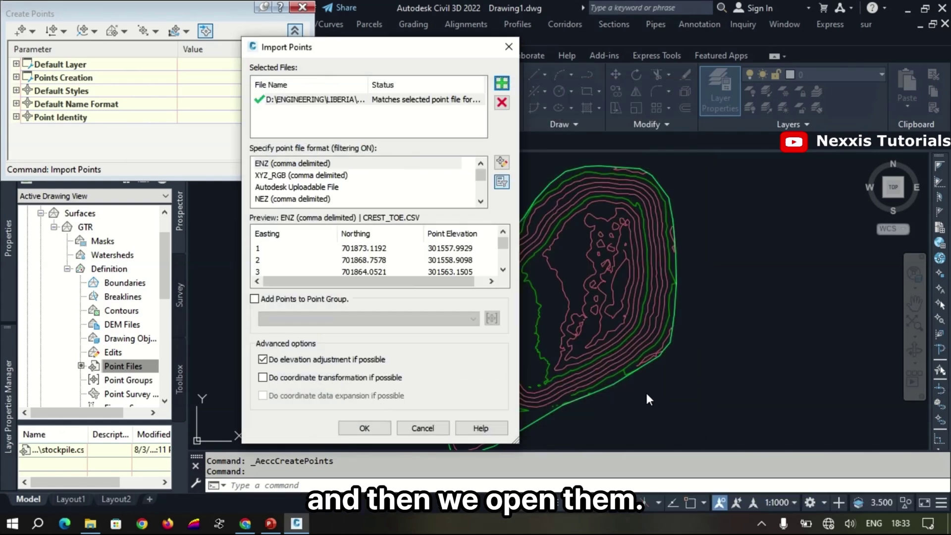
- Set the point file format of the CREST_TOE import to PENZD (comma delimited)
{"action": "scroll", "coordinate": [285, 189], "scroll_direction": "down", "scroll_amount": 2}
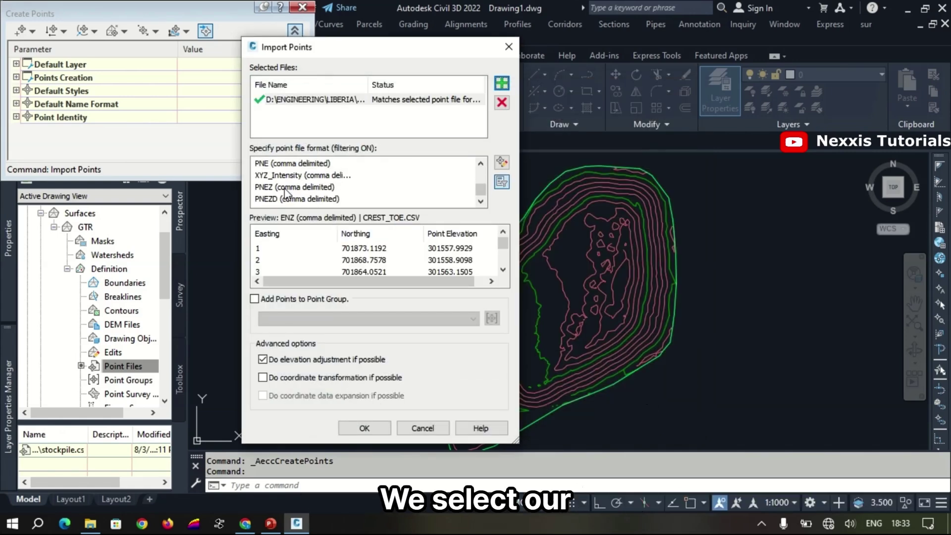
{"action": "scroll", "coordinate": [286, 193], "scroll_direction": "up", "scroll_amount": 1}
{"action": "left_click", "coordinate": [287, 189]}
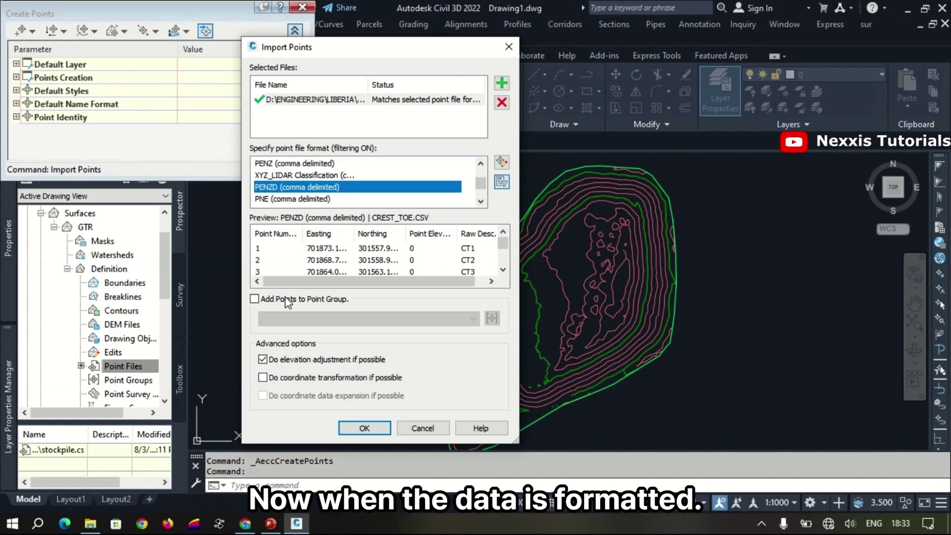
- Assign the imported points to a new point group named RET and complete the import
{"action": "left_click", "coordinate": [255, 301]}
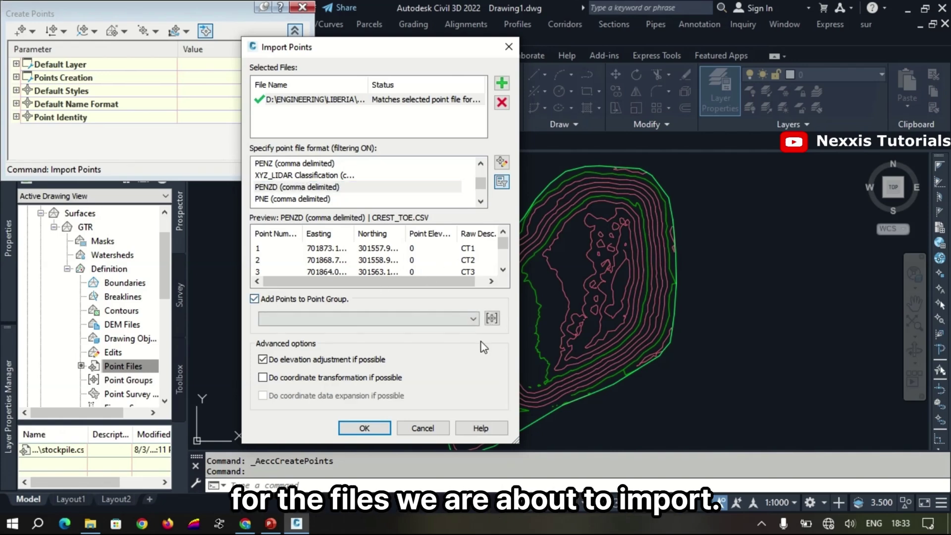
{"action": "left_click", "coordinate": [492, 319]}
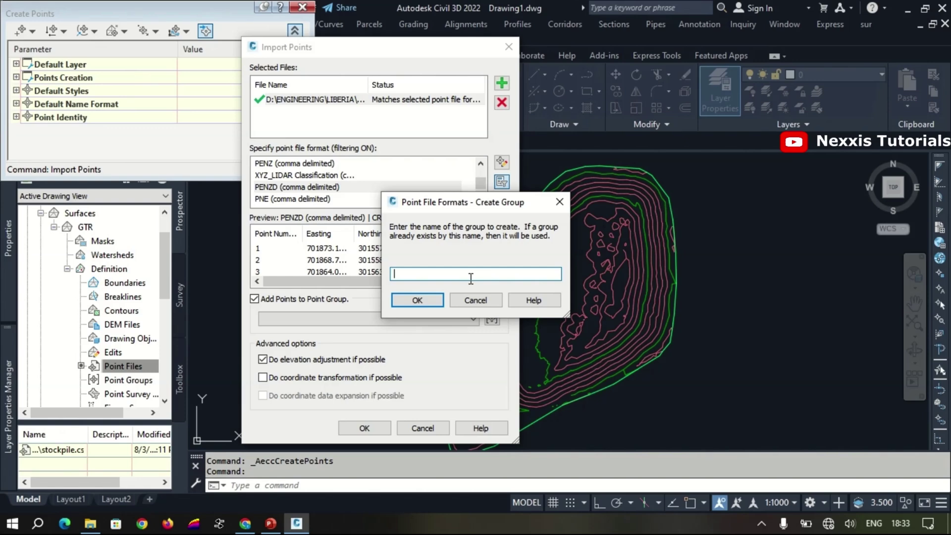
{"action": "type", "text": "RET"}
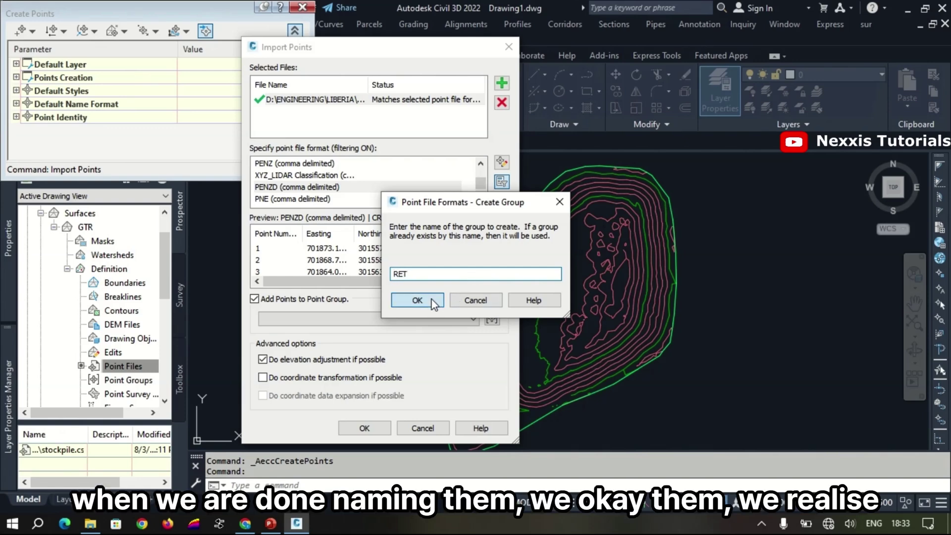
{"action": "left_click", "coordinate": [418, 300]}
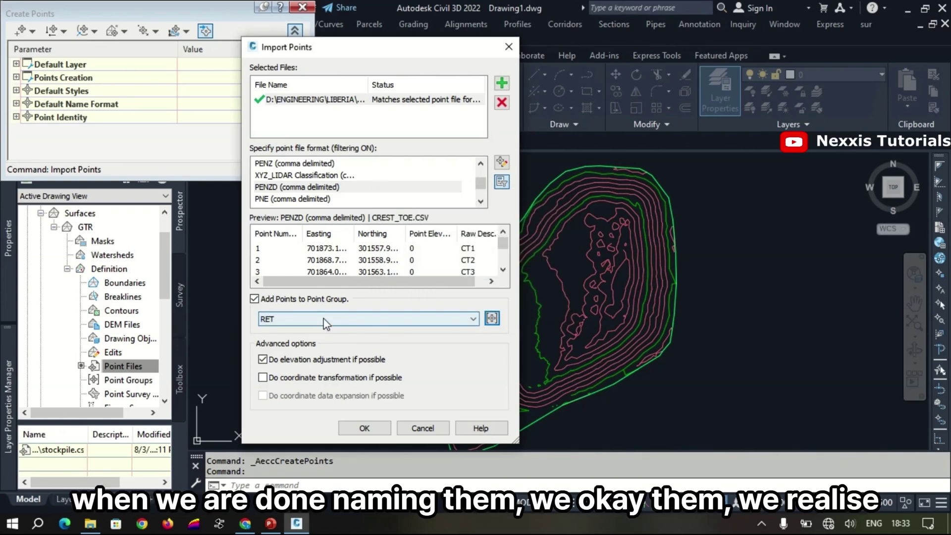
{"action": "left_click", "coordinate": [375, 429]}
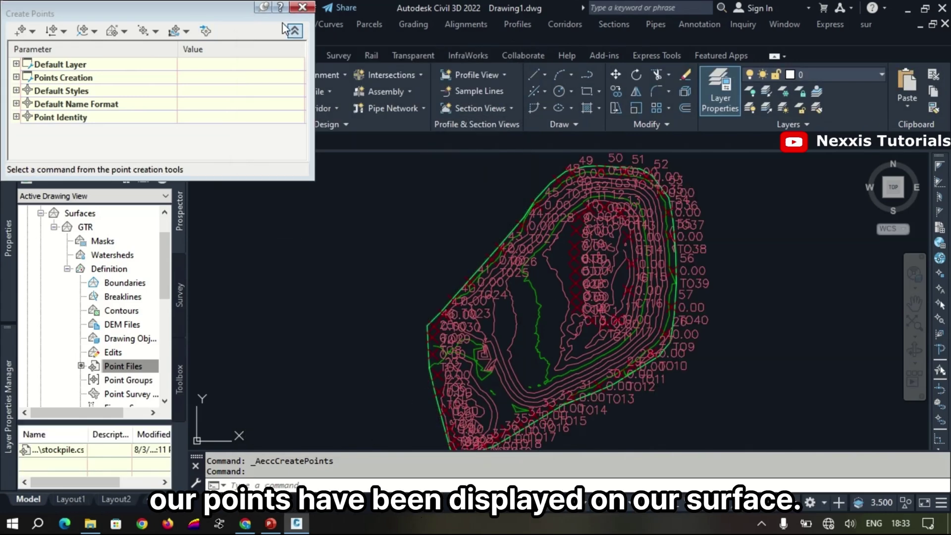
{"action": "key", "text": "Escape"}
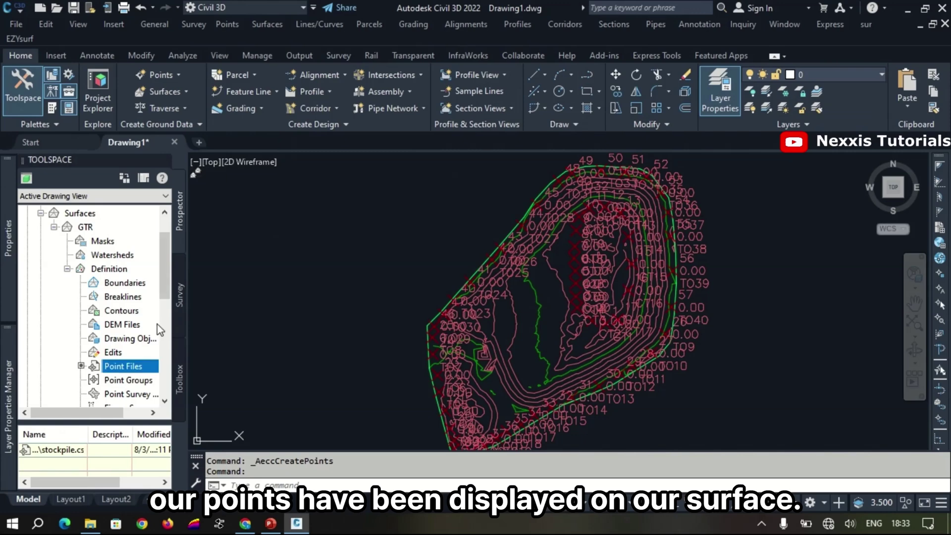
- Find the RET point group in the drawing's point groups and open its properties
{"action": "scroll", "coordinate": [159, 329], "scroll_direction": "up", "scroll_amount": 1}
{"action": "left_click", "coordinate": [42, 240]}
{"action": "left_click", "coordinate": [104, 255]}
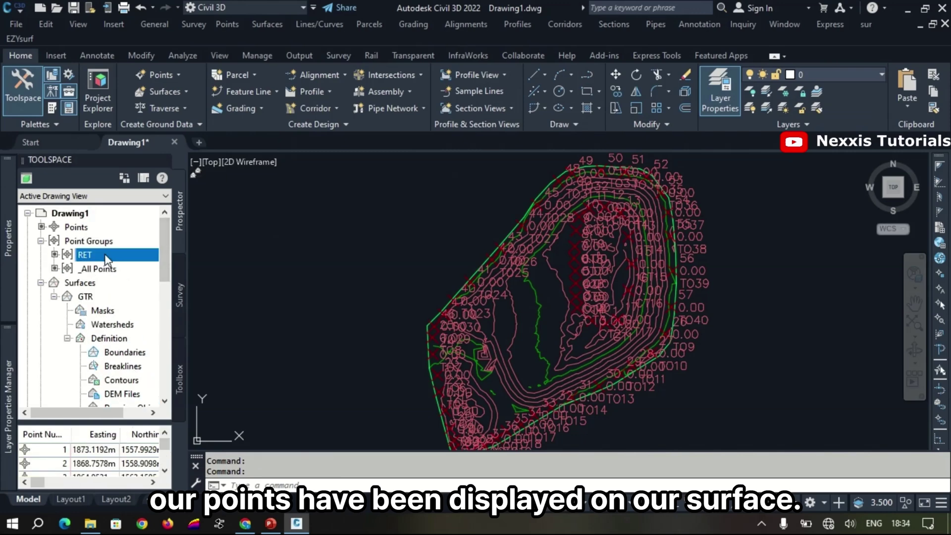
{"action": "right_click", "coordinate": [105, 254]}
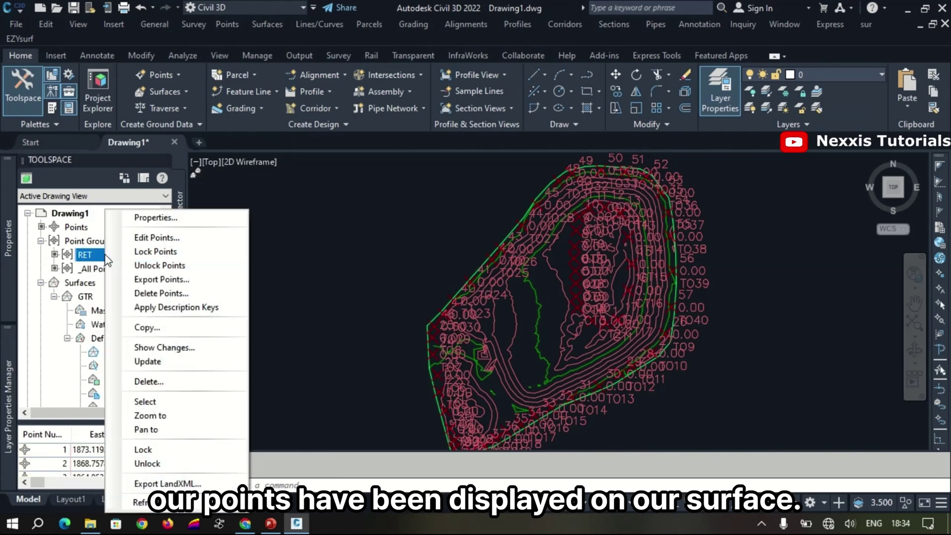
{"action": "left_click", "coordinate": [156, 217]}
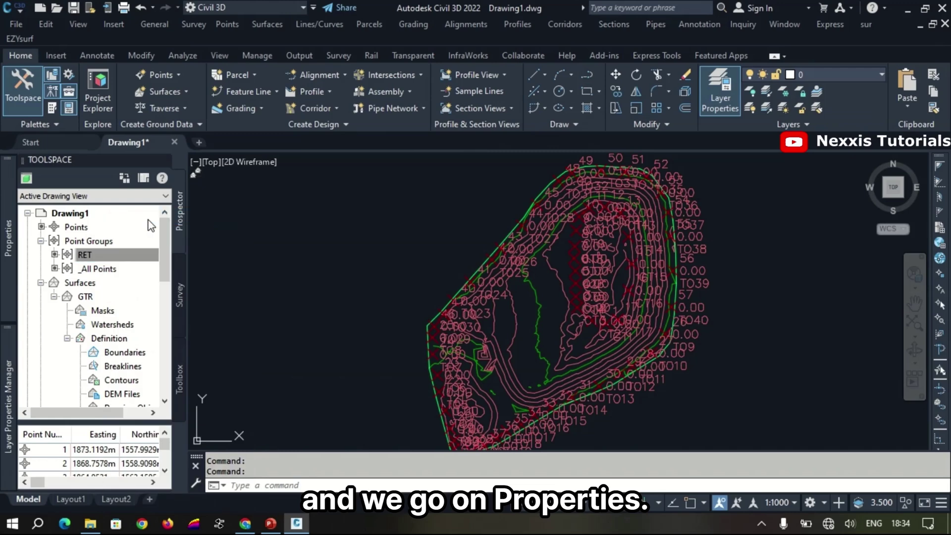
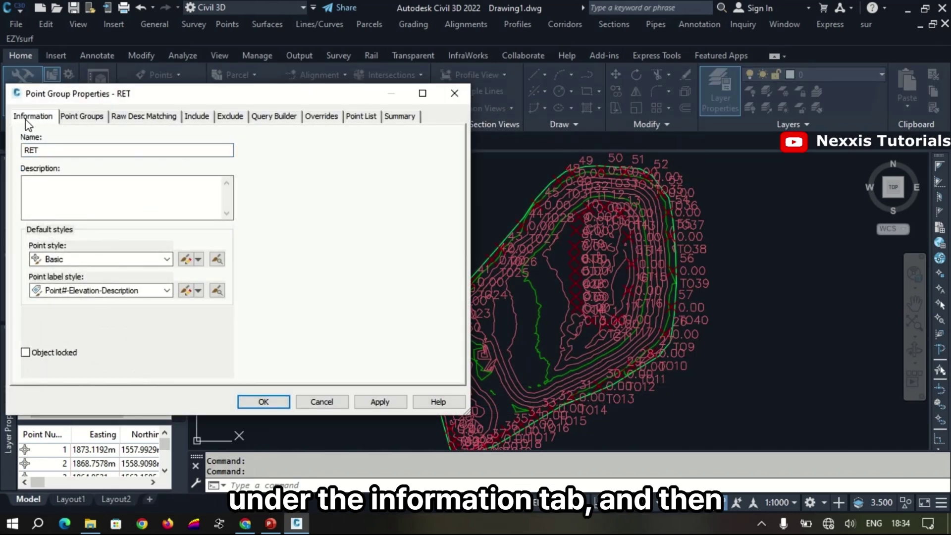
- Set the marker size of the RET group's Basic point style to 0.1 mm and apply the change
{"action": "left_click", "coordinate": [189, 262]}
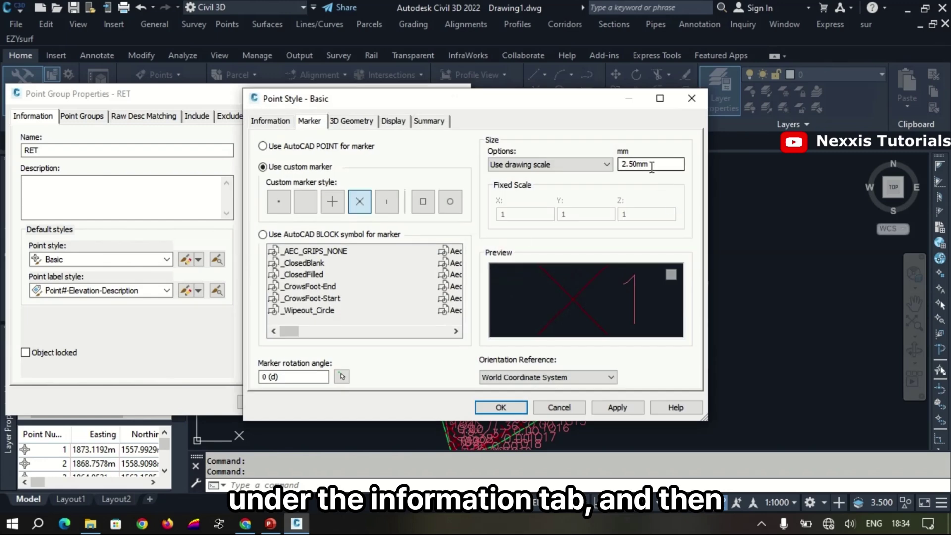
{"action": "left_click_drag", "start_coordinate": [652, 164], "coordinate": [605, 167]}
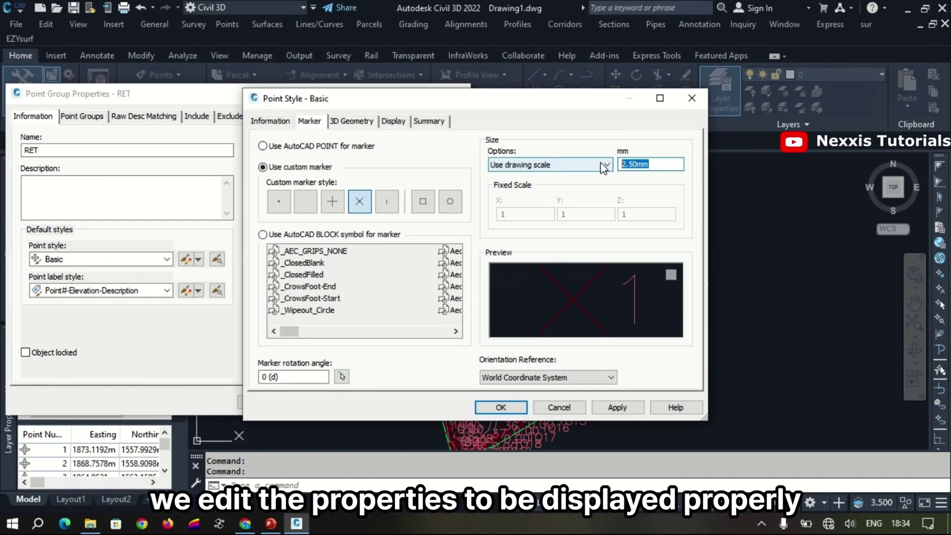
{"action": "type", "text": "0.1"}
{"action": "left_click", "coordinate": [610, 409]}
{"action": "left_click", "coordinate": [502, 407]}
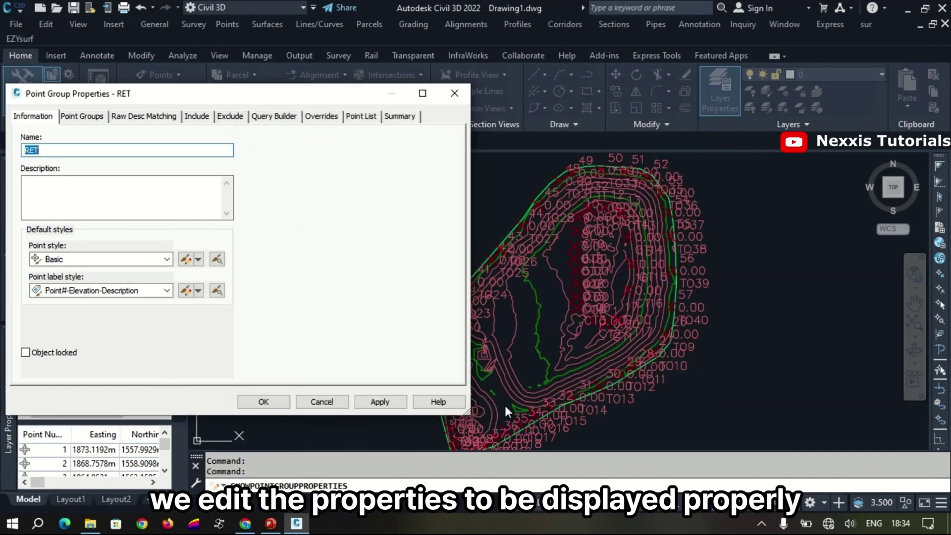
{"action": "left_click", "coordinate": [377, 402]}
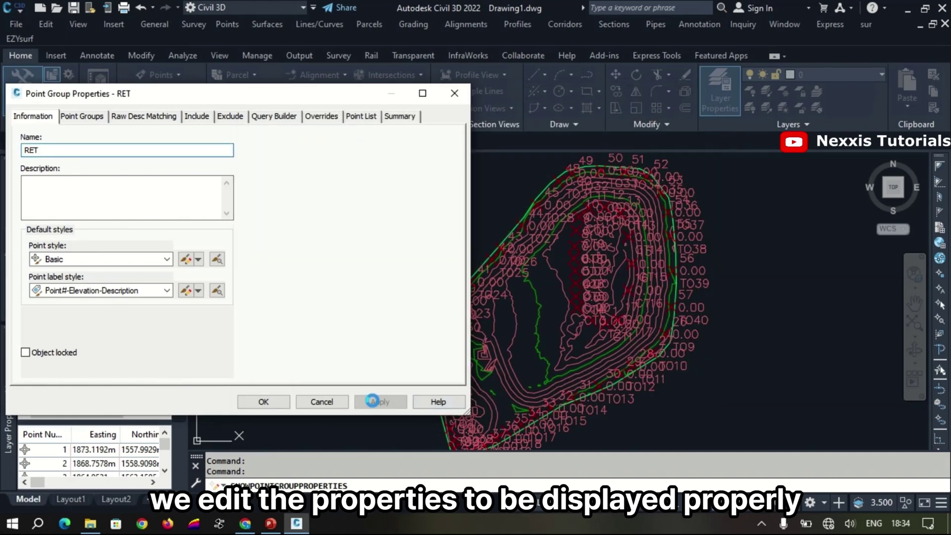
- In the RET group's point label style, reduce the Point Description text height and set its border gap to 0.15 mm
{"action": "left_click", "coordinate": [185, 290]}
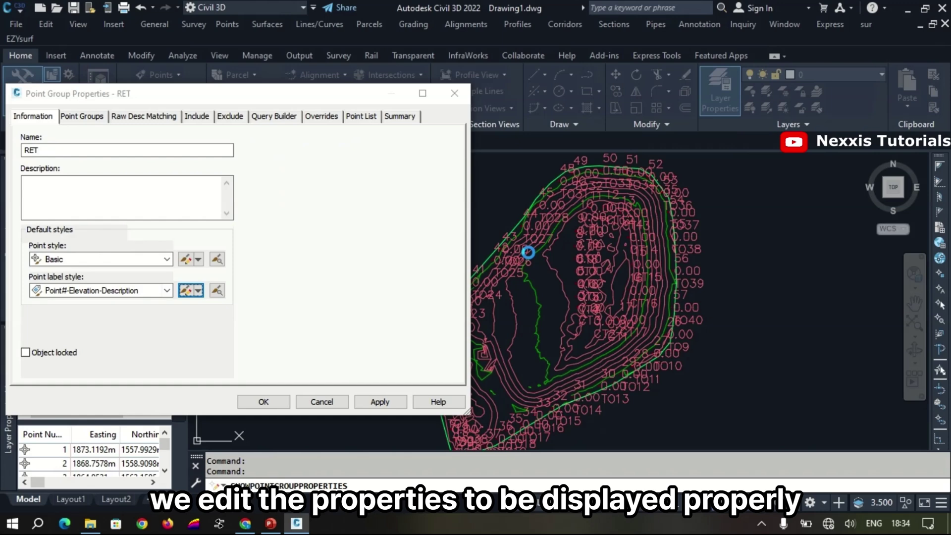
{"action": "left_click", "coordinate": [522, 239]}
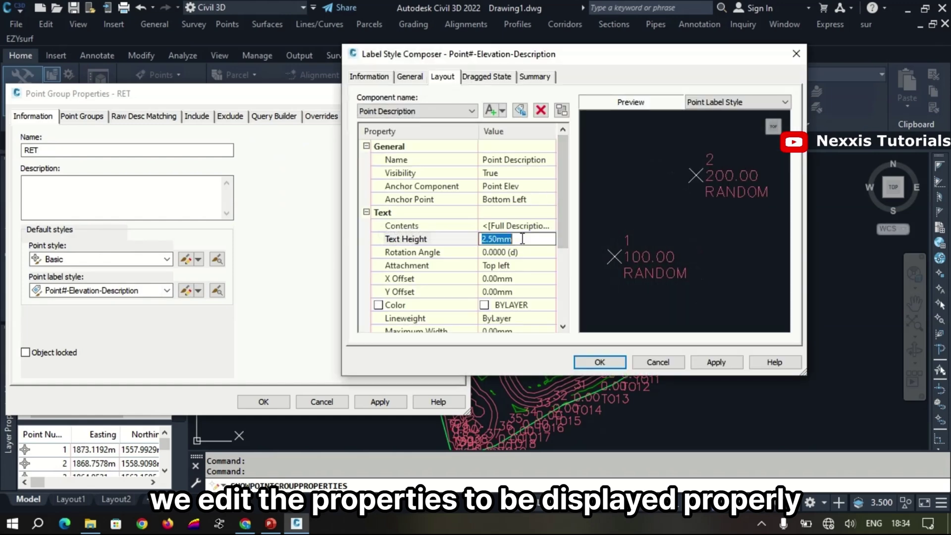
{"action": "type", "text": "0"}
{"action": "type", "text": "1"}
{"action": "left_click", "coordinate": [564, 307]}
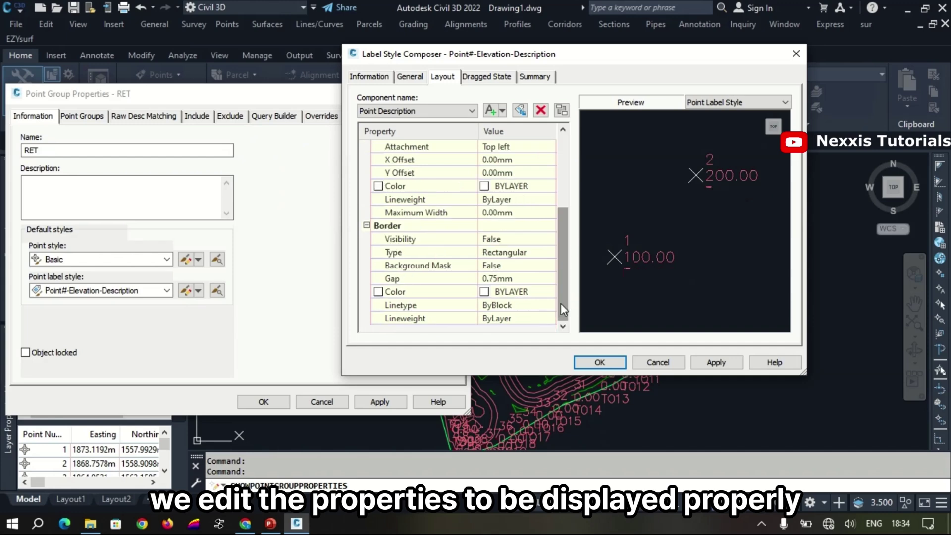
{"action": "left_click", "coordinate": [493, 279]}
{"action": "left_click", "coordinate": [490, 278]}
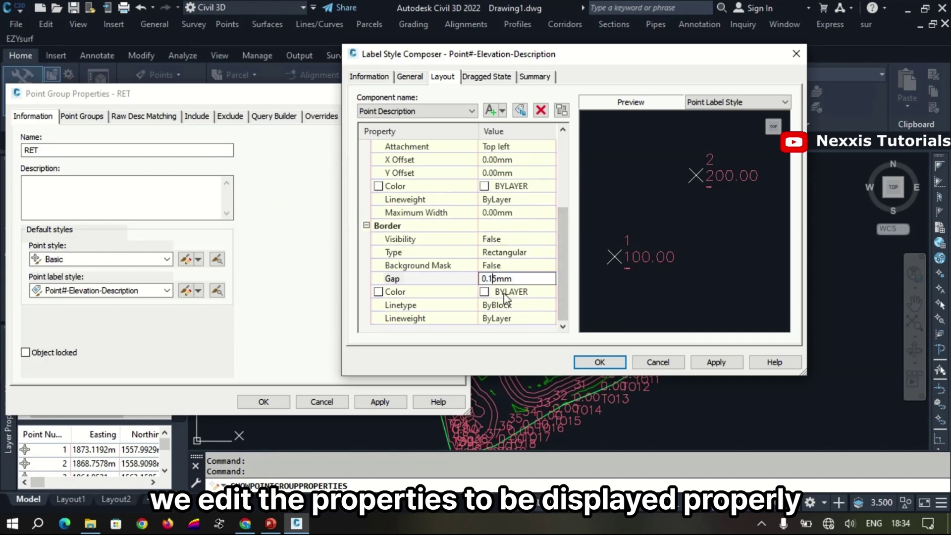
{"action": "left_click", "coordinate": [716, 362]}
- Set the Point Number component's text height to 0.2 mm and its border gap to 0.15 mm in the label style
{"action": "left_click", "coordinate": [425, 112]}
{"action": "left_click", "coordinate": [421, 130]}
{"action": "left_click", "coordinate": [511, 239]}
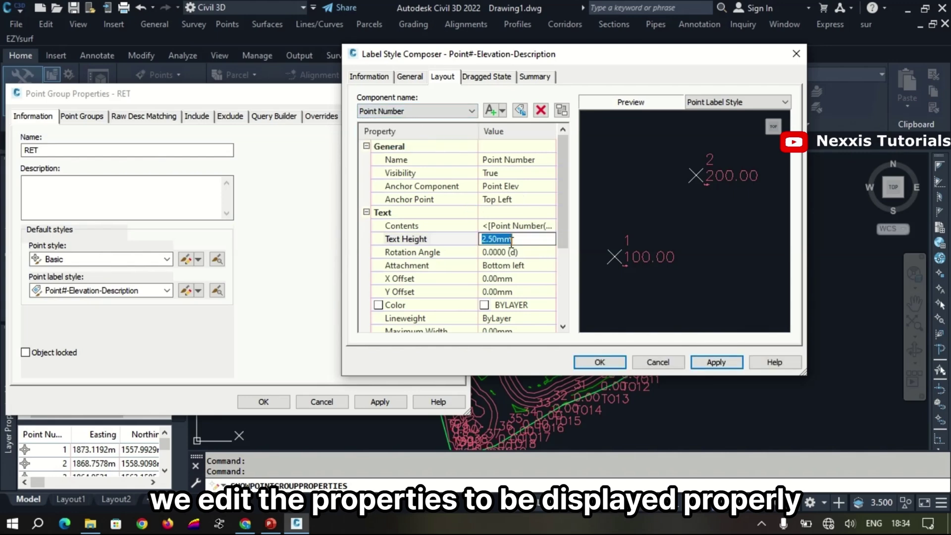
{"action": "type", "text": "0.2"}
{"action": "left_click", "coordinate": [542, 278]}
{"action": "scroll", "coordinate": [562, 297], "scroll_direction": "down", "scroll_amount": 3}
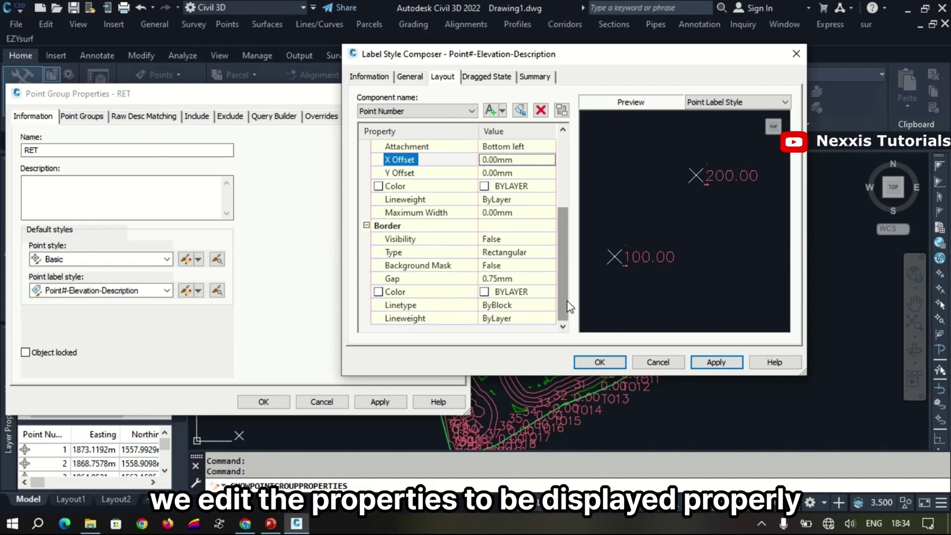
{"action": "left_click", "coordinate": [493, 278]}
{"action": "left_click", "coordinate": [493, 279]}
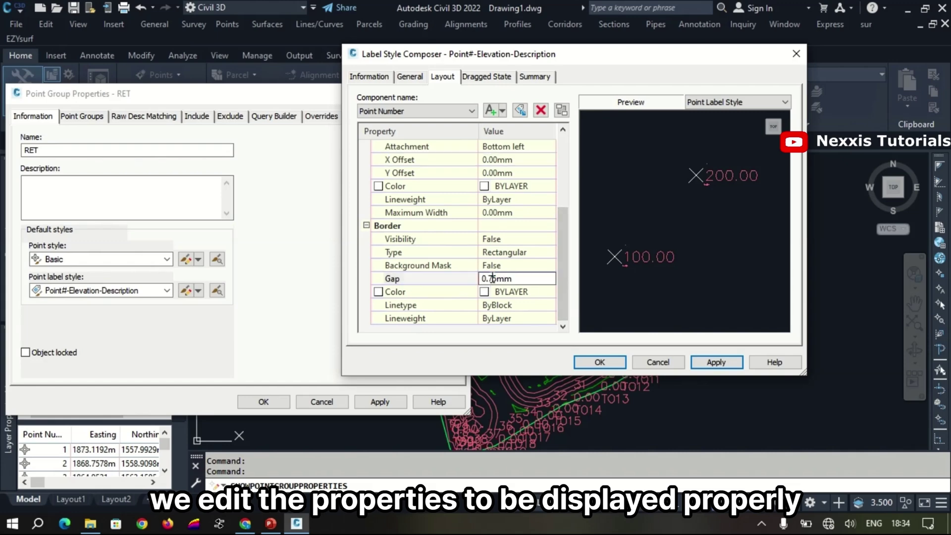
{"action": "left_click", "coordinate": [740, 369]}
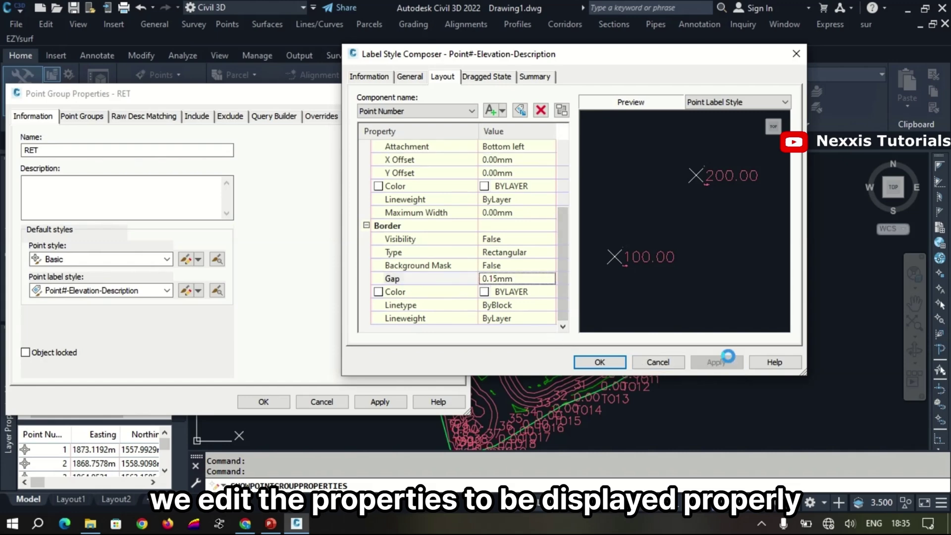
- Set the Point Elev component's text height to 0.2 mm and its border gap to 0.15 mm, applying the changes
{"action": "left_click", "coordinate": [444, 111]}
{"action": "left_click", "coordinate": [446, 142]}
{"action": "left_click", "coordinate": [489, 239]}
{"action": "left_click", "coordinate": [489, 239]}
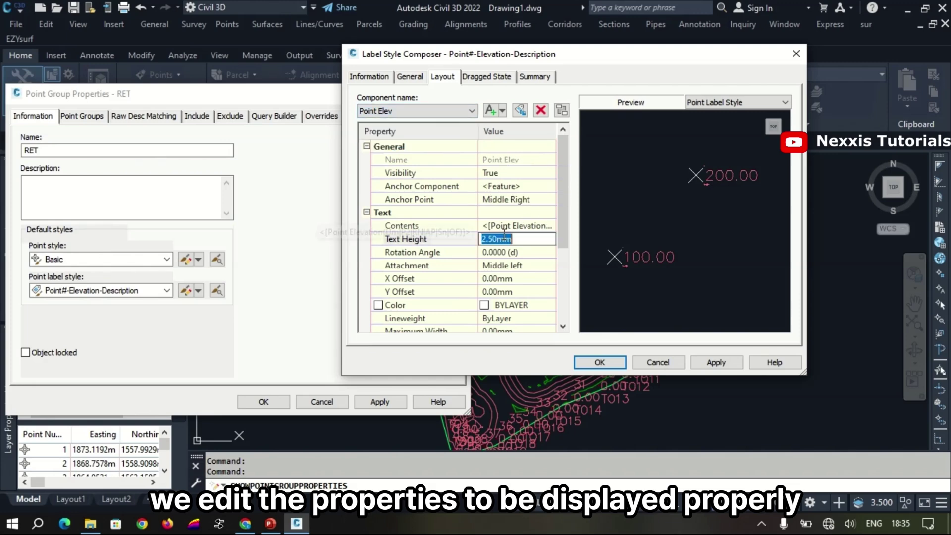
{"action": "type", "text": "0.2"}
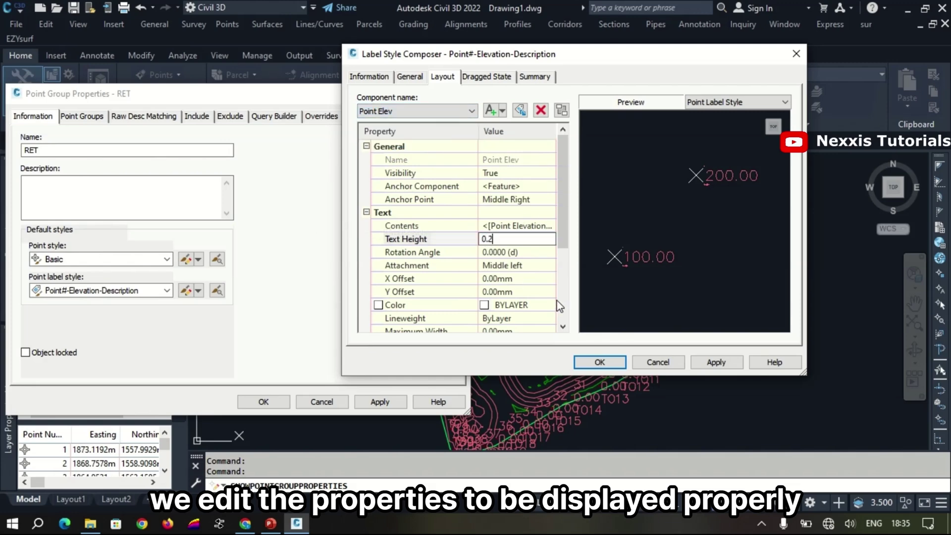
{"action": "left_click", "coordinate": [558, 301]}
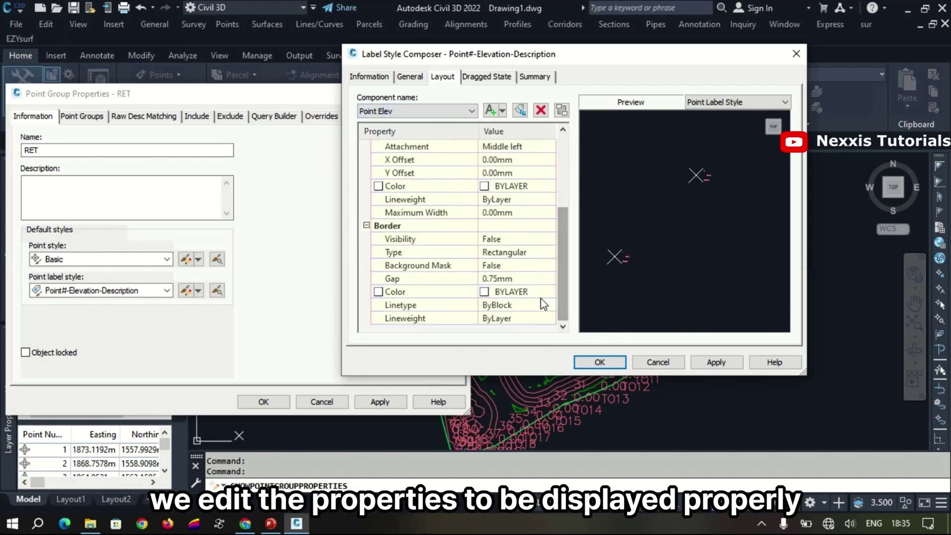
{"action": "left_click", "coordinate": [491, 278]}
{"action": "left_click", "coordinate": [493, 277]}
{"action": "key", "text": "BackSpace"}
{"action": "type", "text": "1"}
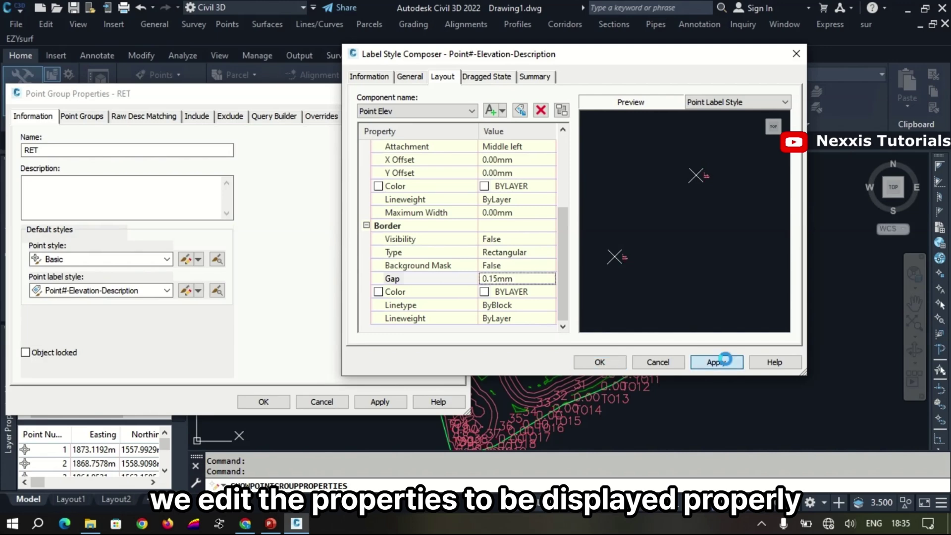
{"action": "left_click", "coordinate": [727, 363]}
- Accept the edited label style and apply the properties of the RET point group
{"action": "left_click", "coordinate": [616, 358]}
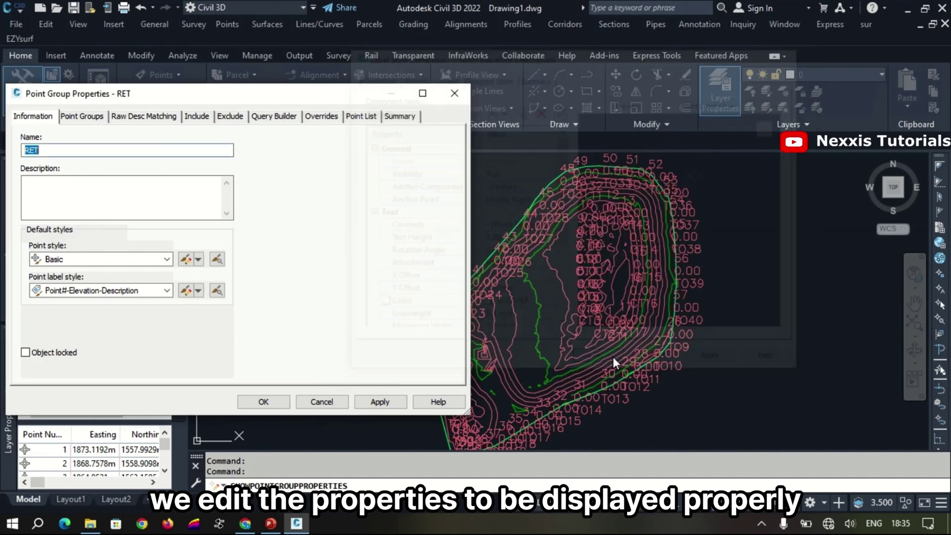
{"action": "left_click", "coordinate": [380, 402]}
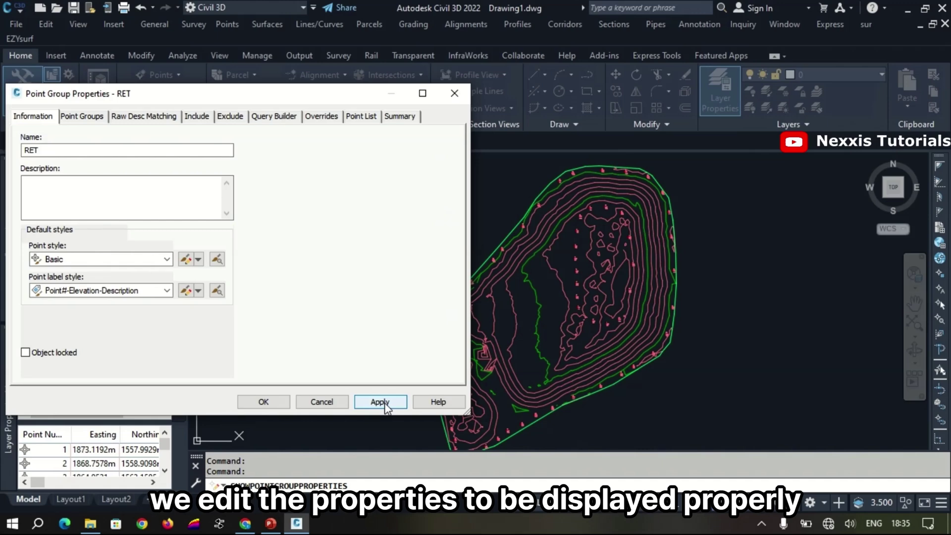
{"action": "left_click", "coordinate": [263, 403]}
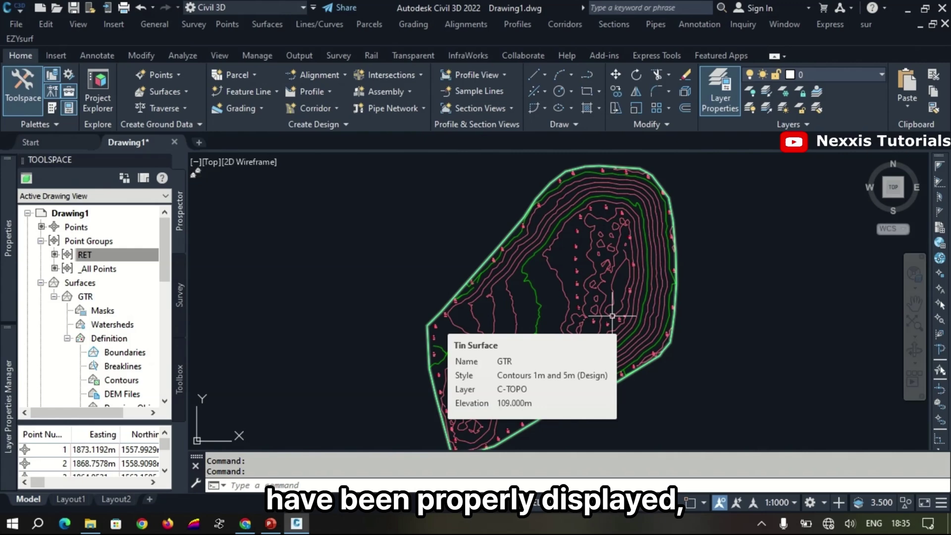
- Open the points of the RET group for editing and look through their elevations
{"action": "right_click", "coordinate": [113, 256]}
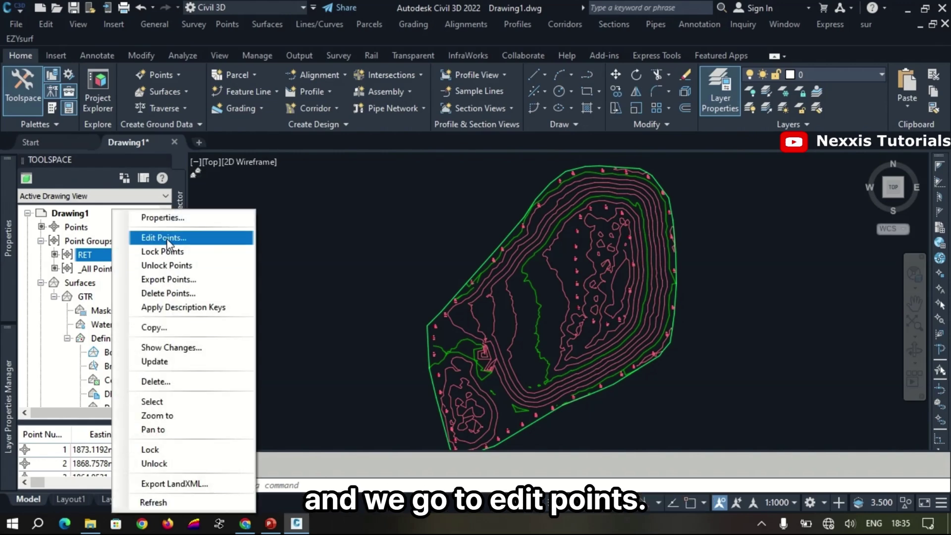
{"action": "left_click", "coordinate": [167, 239]}
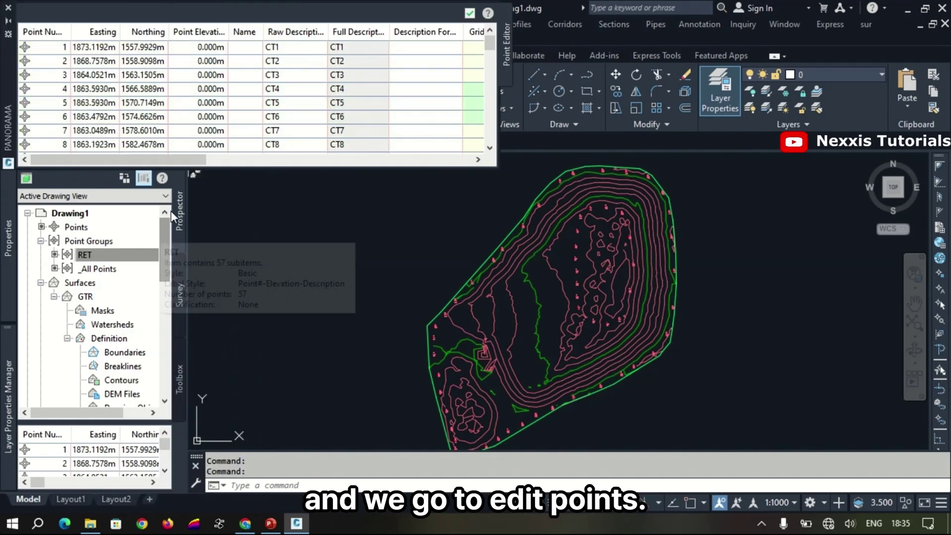
{"action": "scroll", "coordinate": [213, 130], "scroll_direction": "down", "scroll_amount": 3}
{"action": "scroll", "coordinate": [217, 126], "scroll_direction": "up", "scroll_amount": 3}
{"action": "scroll", "coordinate": [202, 117], "scroll_direction": "down", "scroll_amount": 2}
{"action": "scroll", "coordinate": [202, 117], "scroll_direction": "down", "scroll_amount": 9}
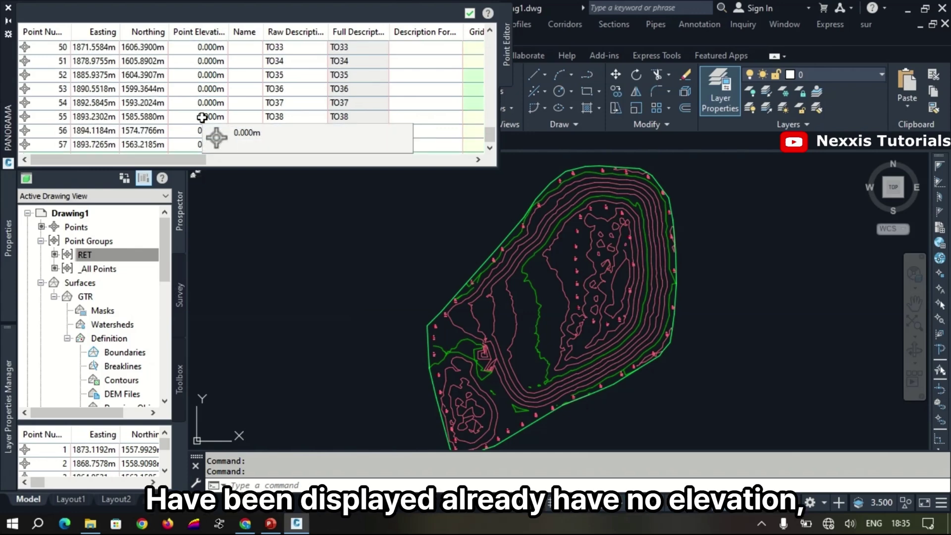
{"action": "scroll", "coordinate": [202, 117], "scroll_direction": "up", "scroll_amount": 11}
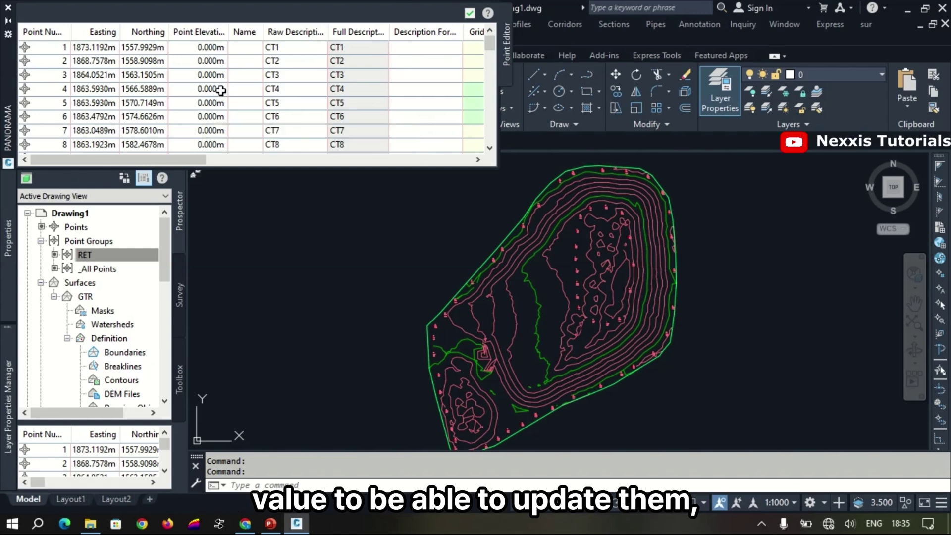
- Assign elevations from the GTR surface to all points of the RET group
{"action": "left_click", "coordinate": [216, 48]}
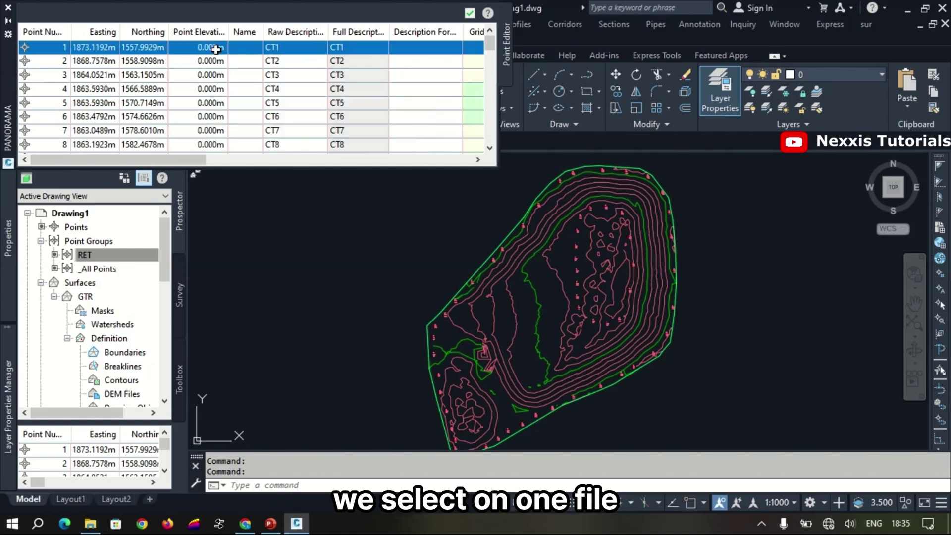
{"action": "key", "text": "ctrl+a"}
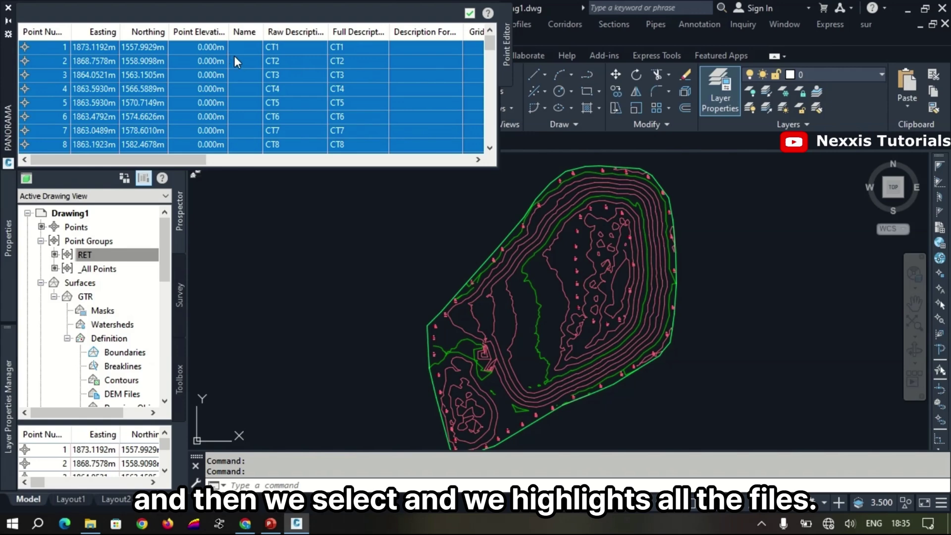
{"action": "scroll", "coordinate": [232, 74], "scroll_direction": "down", "scroll_amount": 16}
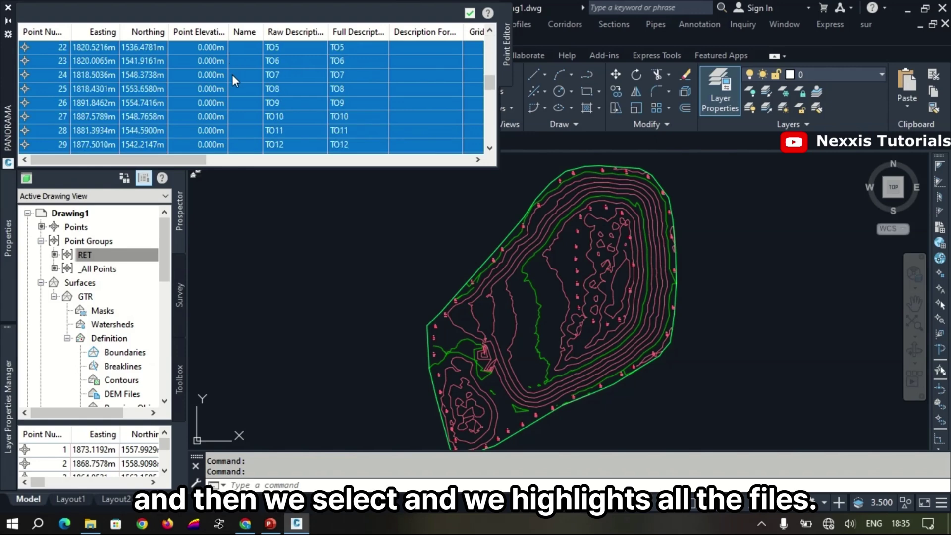
{"action": "scroll", "coordinate": [236, 105], "scroll_direction": "up", "scroll_amount": 16}
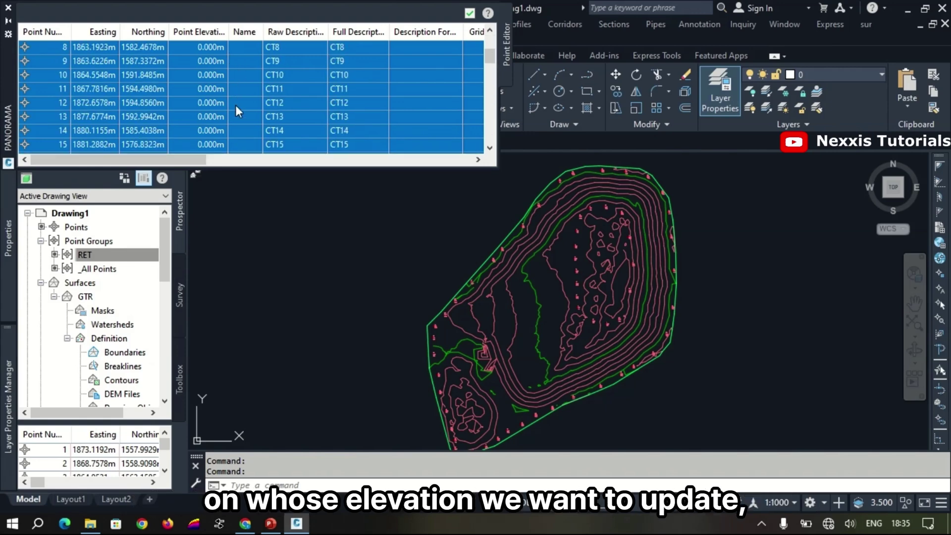
{"action": "right_click", "coordinate": [218, 65]}
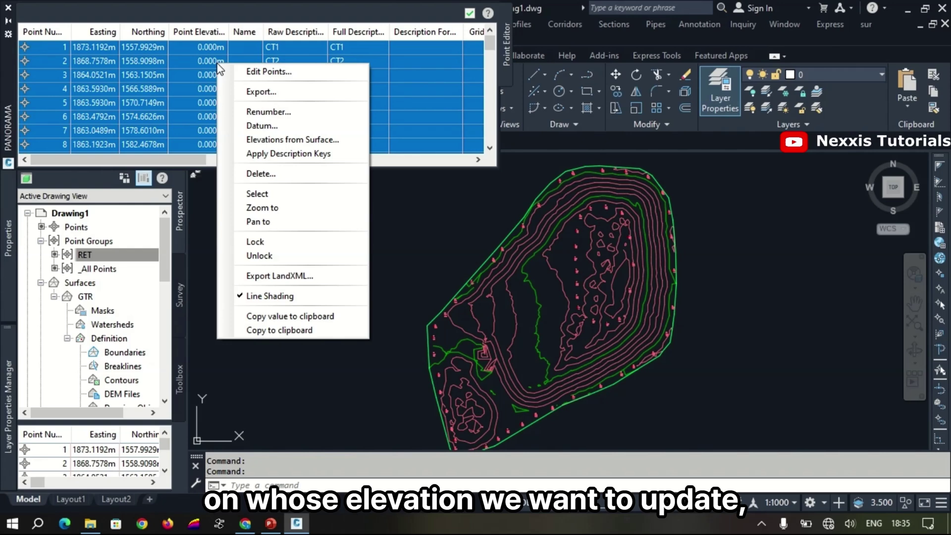
{"action": "left_click", "coordinate": [286, 140]}
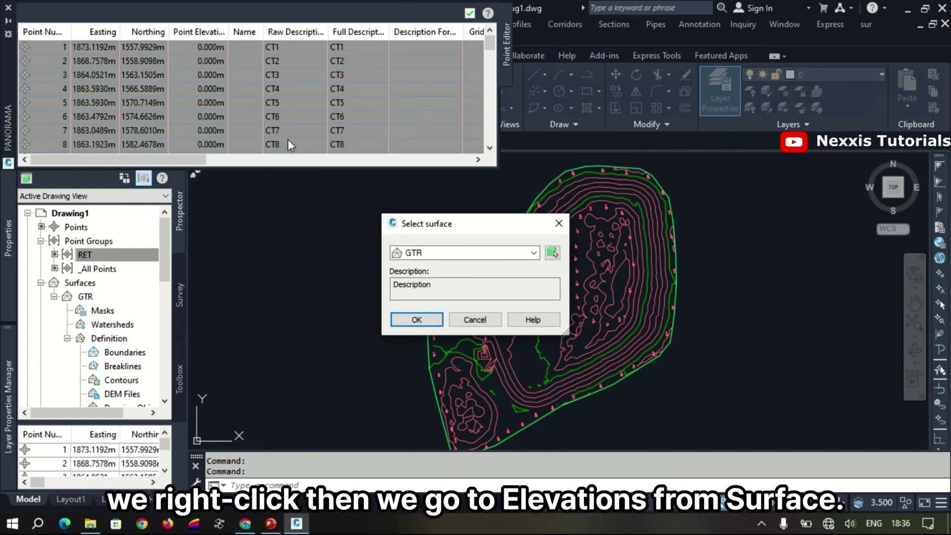
{"action": "left_click", "coordinate": [534, 253]}
{"action": "left_click", "coordinate": [534, 254]}
{"action": "left_click", "coordinate": [418, 319]}
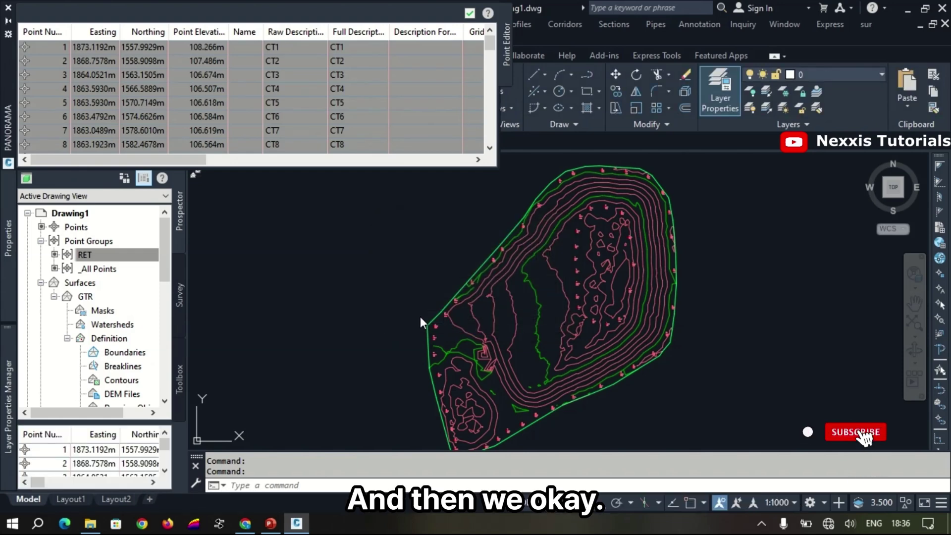
- Export all RET points in PENZD (comma delimited) format to a file named CT_ELEV in the STOCK_PILE folder
{"action": "left_click", "coordinate": [366, 121]}
{"action": "key", "text": "ctrl+a"}
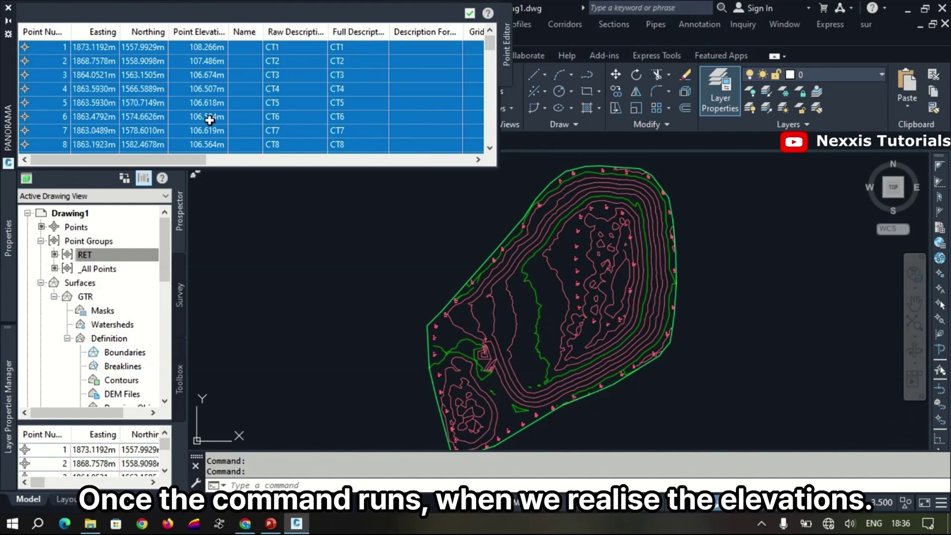
{"action": "scroll", "coordinate": [210, 120], "scroll_direction": "down", "scroll_amount": 5}
{"action": "scroll", "coordinate": [210, 120], "scroll_direction": "down", "scroll_amount": 3}
{"action": "scroll", "coordinate": [210, 120], "scroll_direction": "down", "scroll_amount": 3}
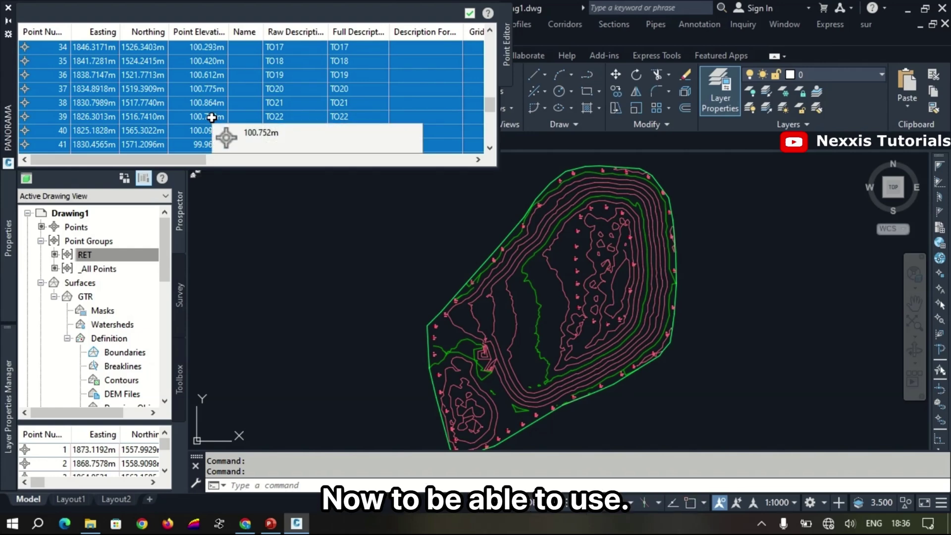
{"action": "right_click", "coordinate": [220, 77]}
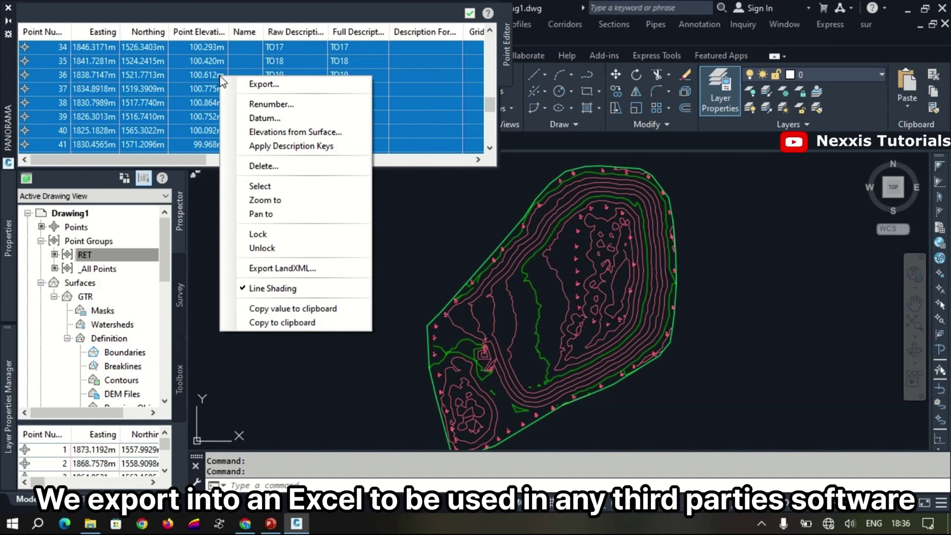
{"action": "left_click", "coordinate": [240, 87]}
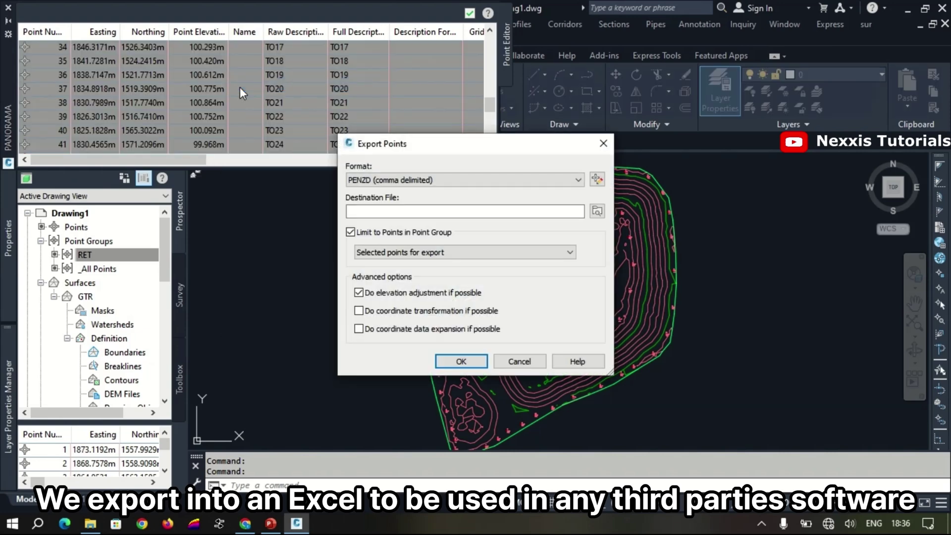
{"action": "left_click", "coordinate": [604, 214]}
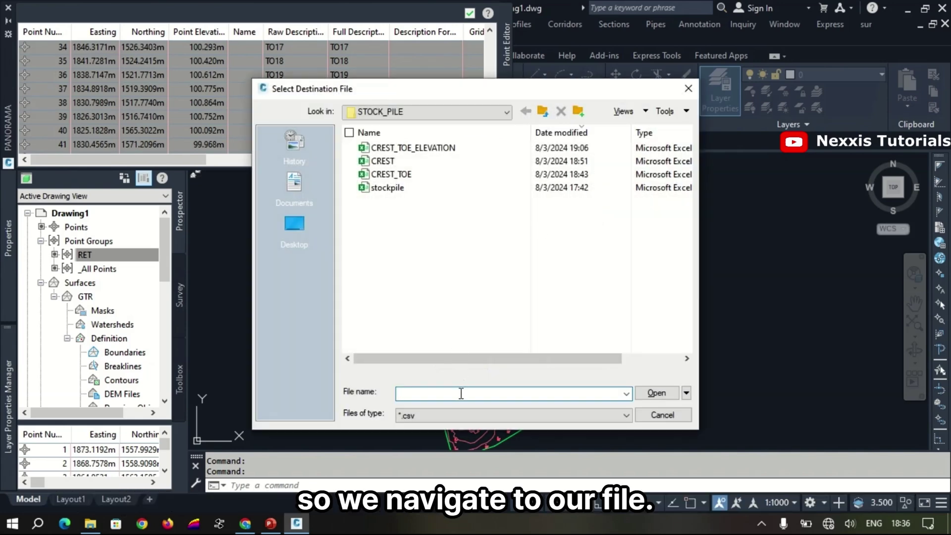
{"action": "type", "text": "CT"}
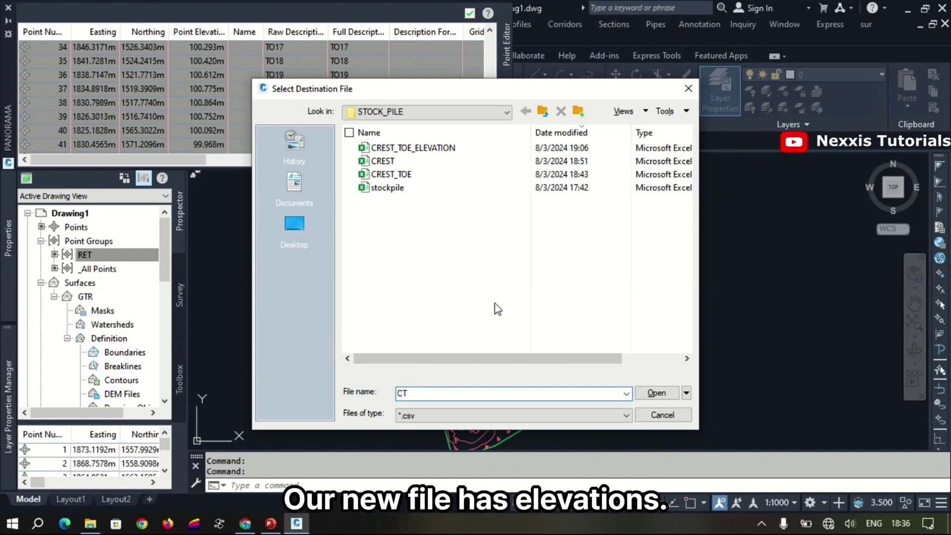
{"action": "type", "text": "_ELEV"}
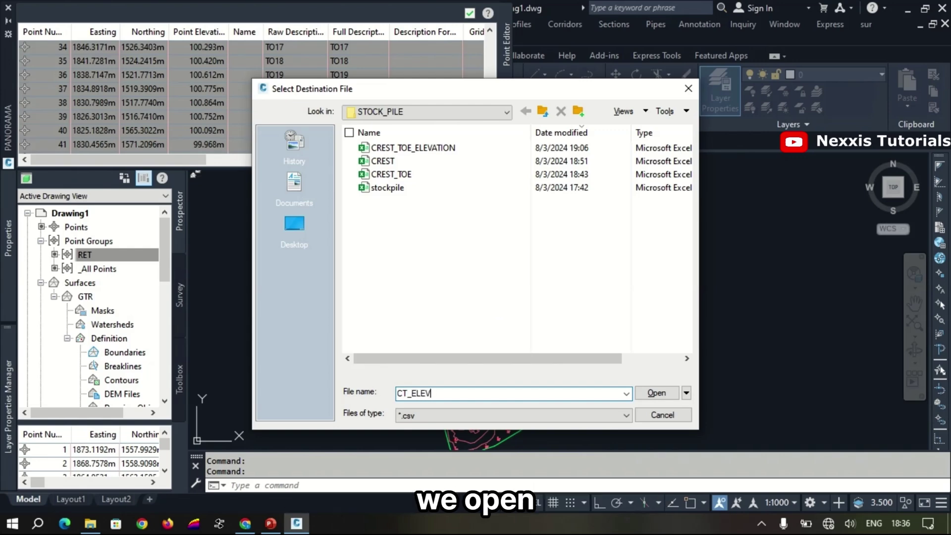
{"action": "left_click", "coordinate": [657, 392]}
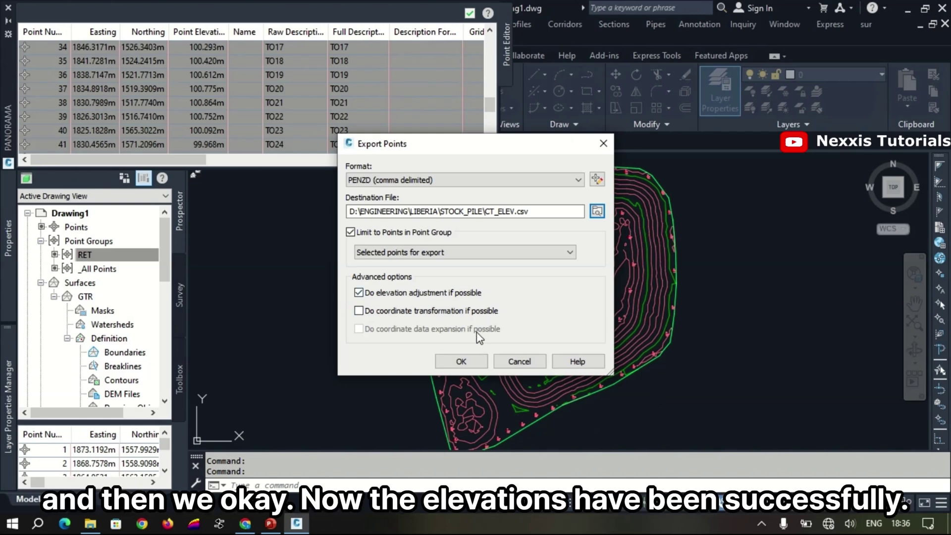
{"action": "left_click", "coordinate": [473, 358]}
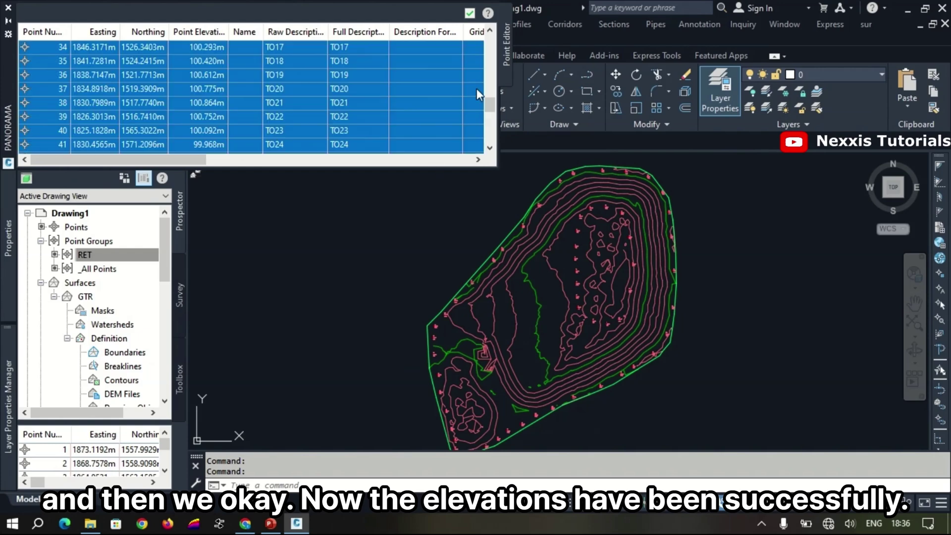
- Close the point editor and open CREST_TOE from the STOCK_PILE folder in Excel to examine its elevation column D
{"action": "left_click", "coordinate": [470, 13]}
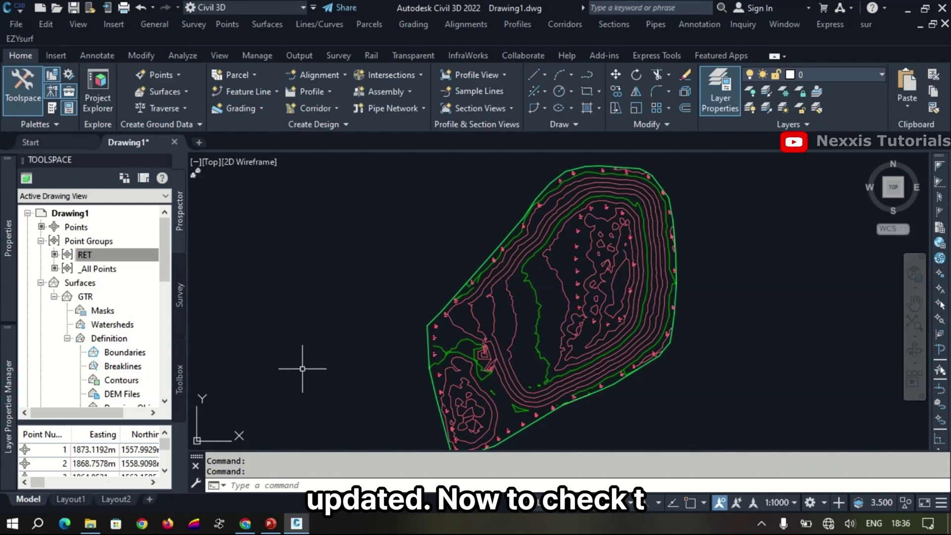
{"action": "left_click", "coordinate": [92, 521]}
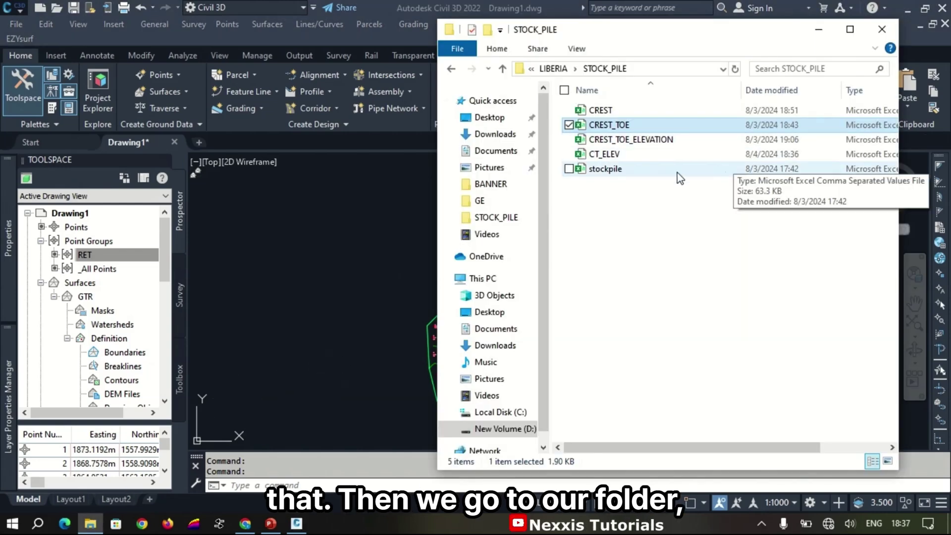
{"action": "double_click", "coordinate": [641, 126]}
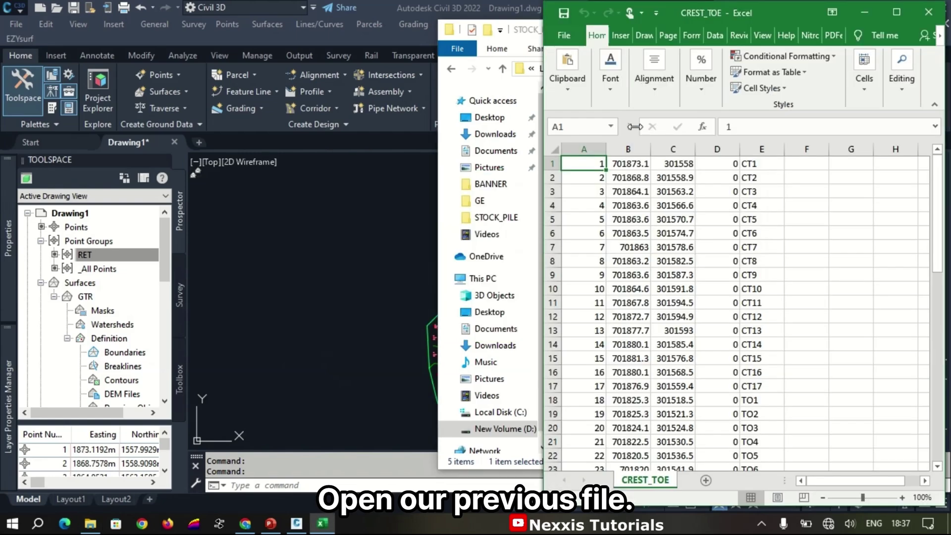
{"action": "left_click_drag", "start_coordinate": [788, 7], "coordinate": [362, 15]}
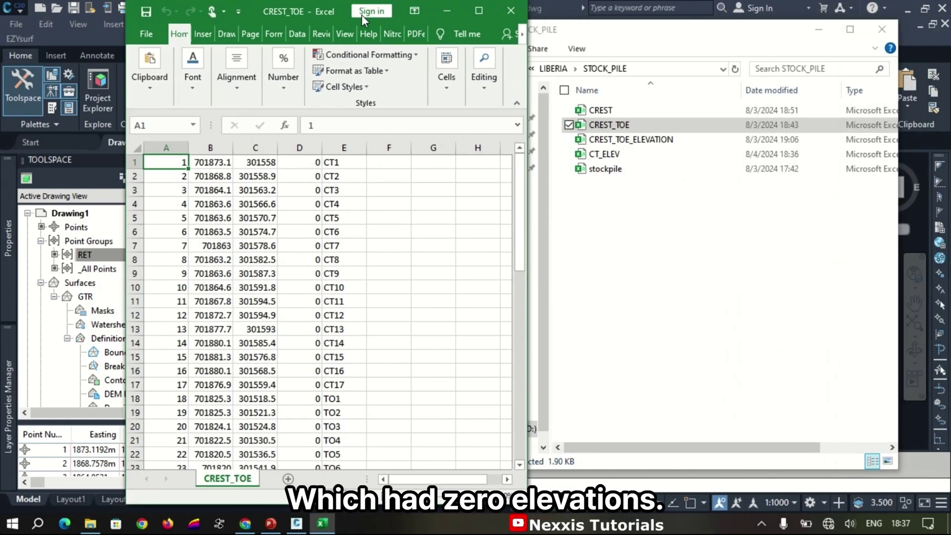
{"action": "left_click", "coordinate": [299, 148]}
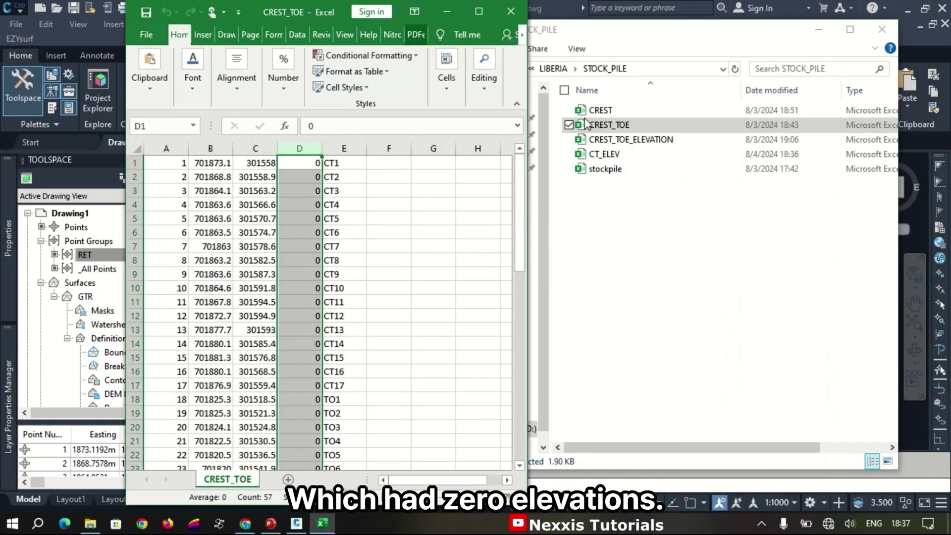
- Open the exported CT_ELEV file beside CREST_TOE and compare the elevation columns D of both files
{"action": "left_click", "coordinate": [646, 158]}
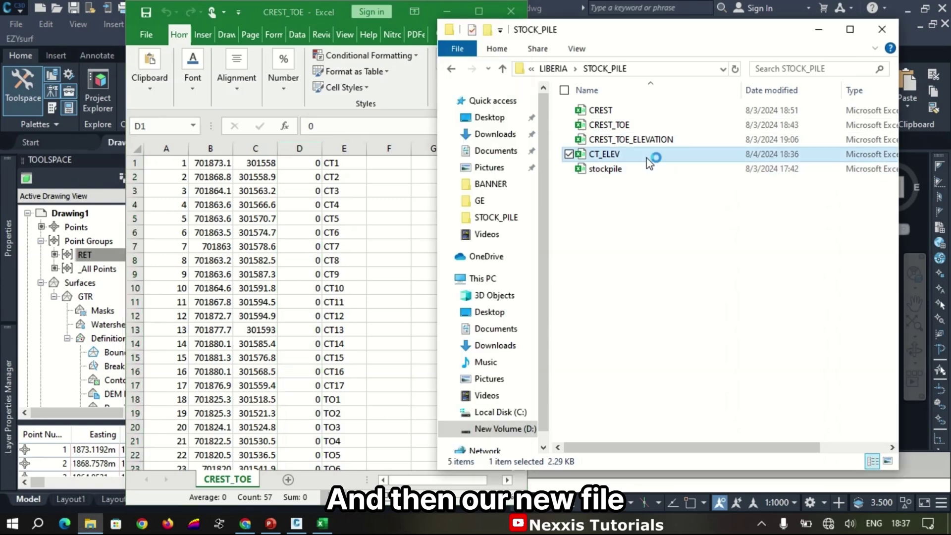
{"action": "left_click", "coordinate": [309, 22]}
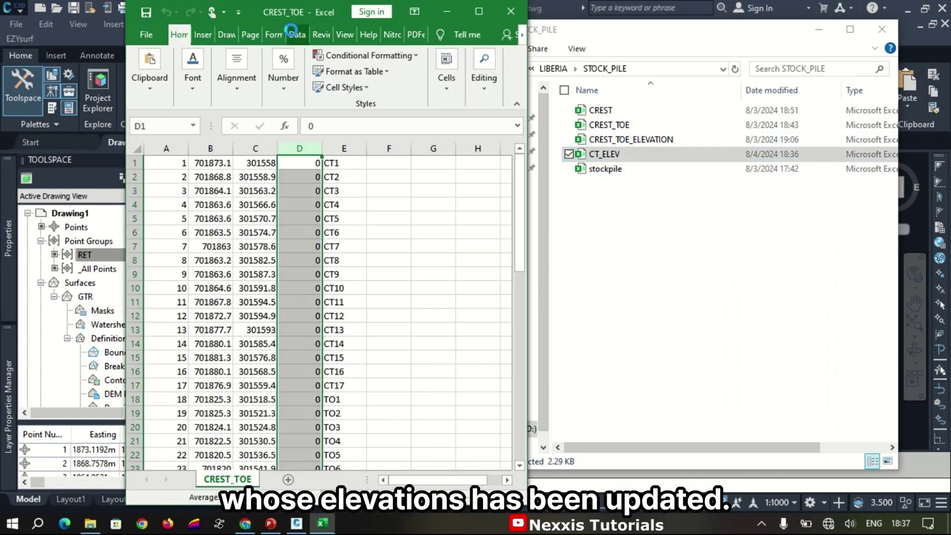
{"action": "left_click_drag", "start_coordinate": [377, 8], "coordinate": [726, 9]}
{"action": "left_click", "coordinate": [646, 152]}
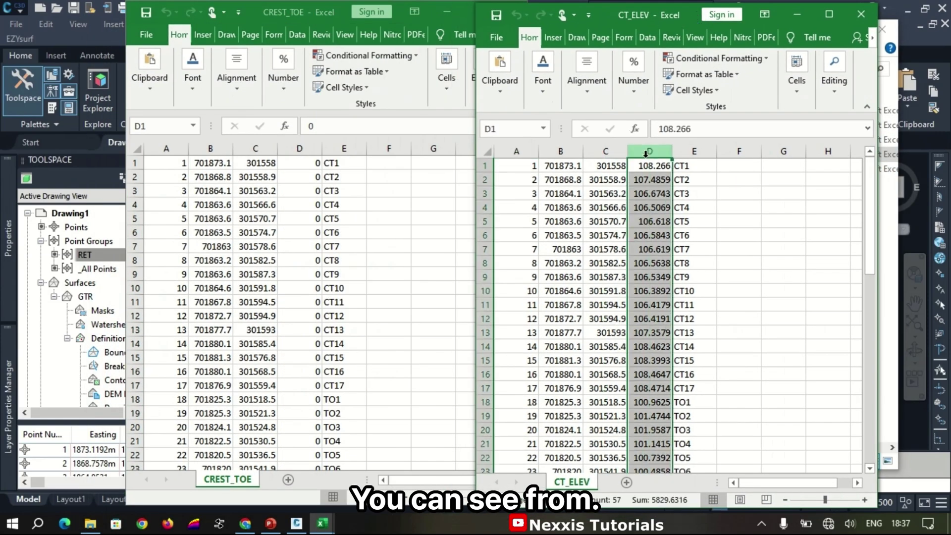
{"action": "left_click", "coordinate": [300, 148]}
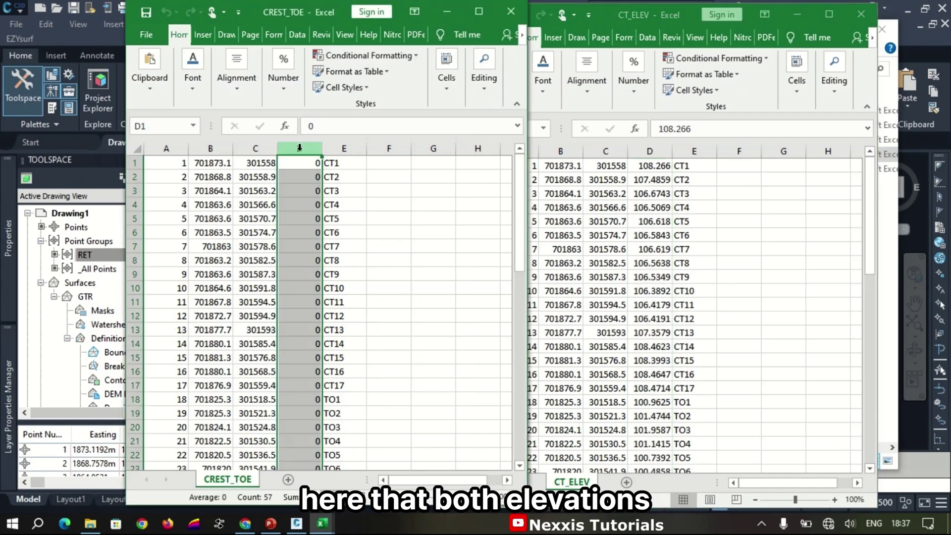
{"action": "left_click", "coordinate": [653, 150]}
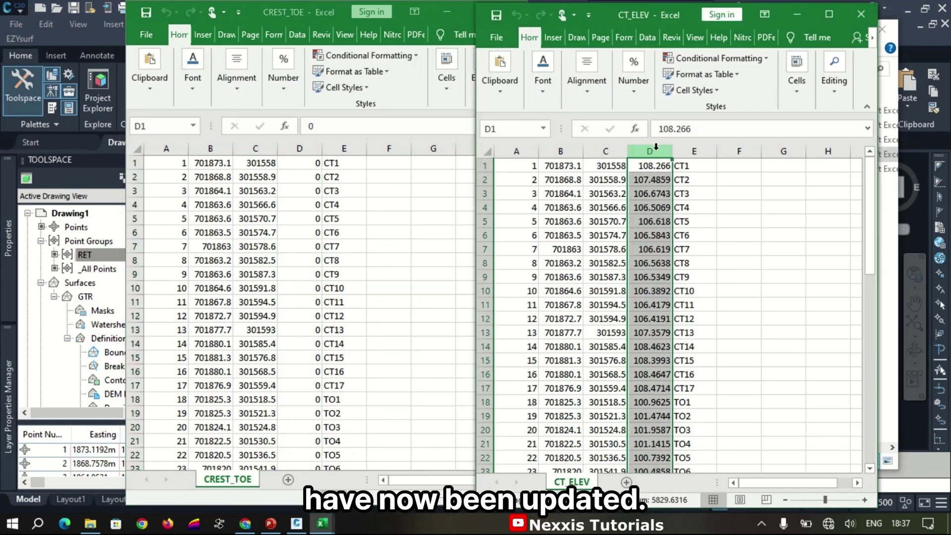